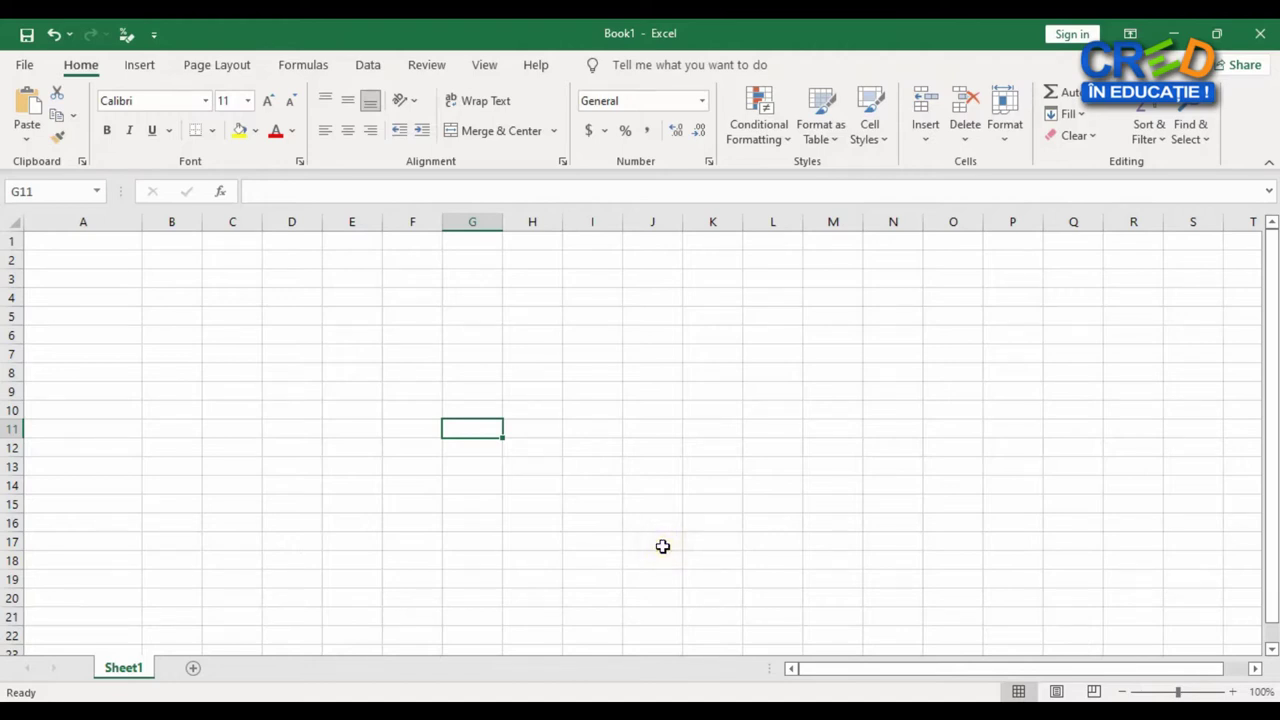
Switch the ribbon of the blank Book1 workbook to Insert
click(138, 72)
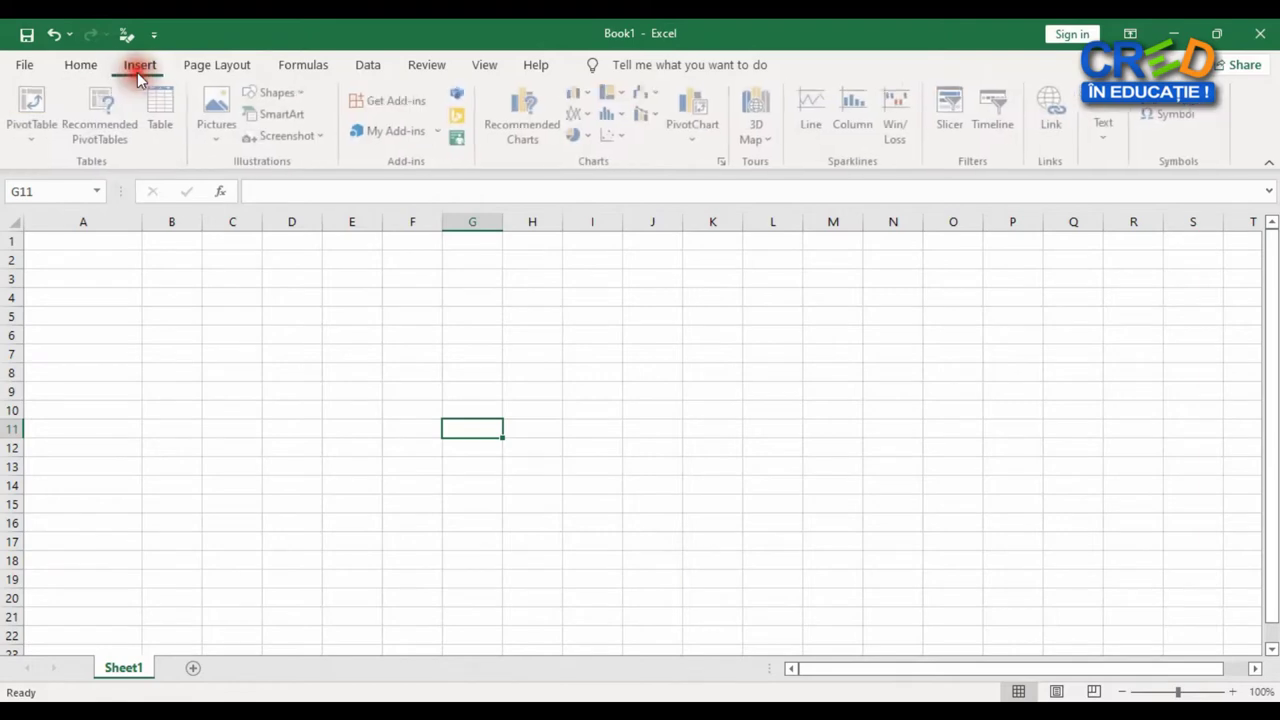
Search the add-ins store for 'mini calendar' and add Mini Calendar and Date Picker to Sheet1
click(420, 104)
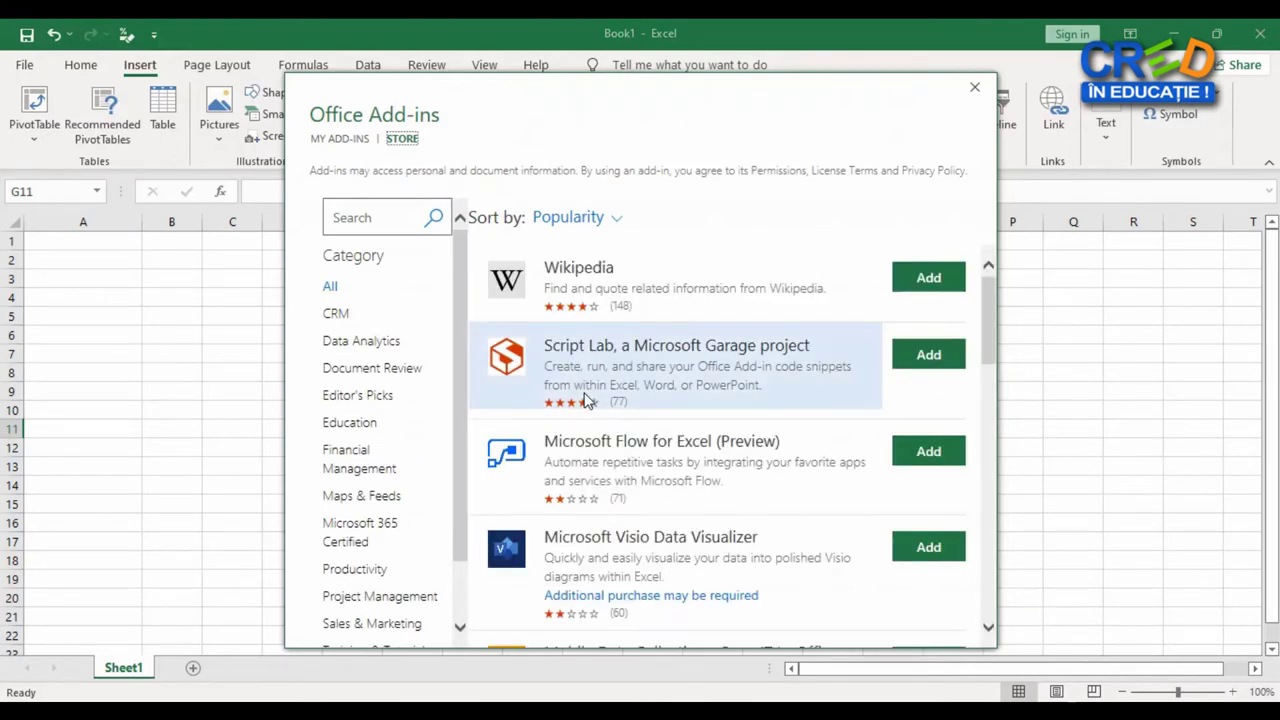
click(390, 217)
text(mini calendar)
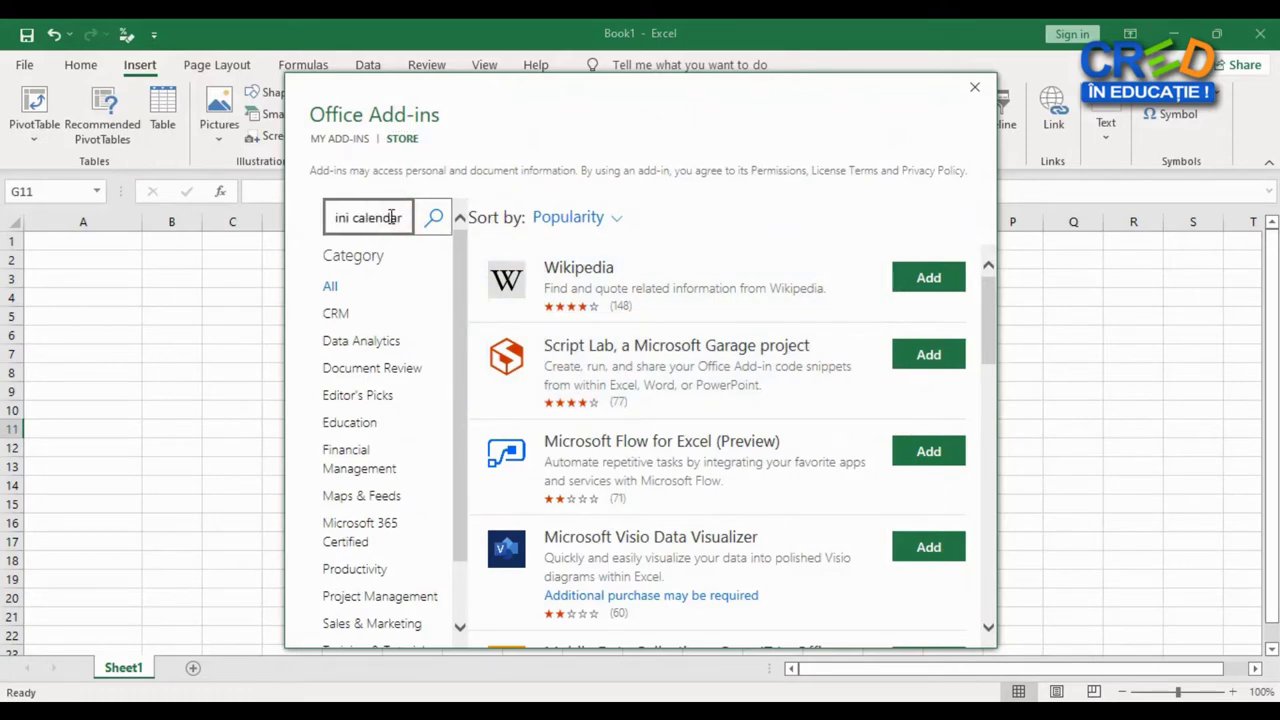
key(Return)
click(916, 284)
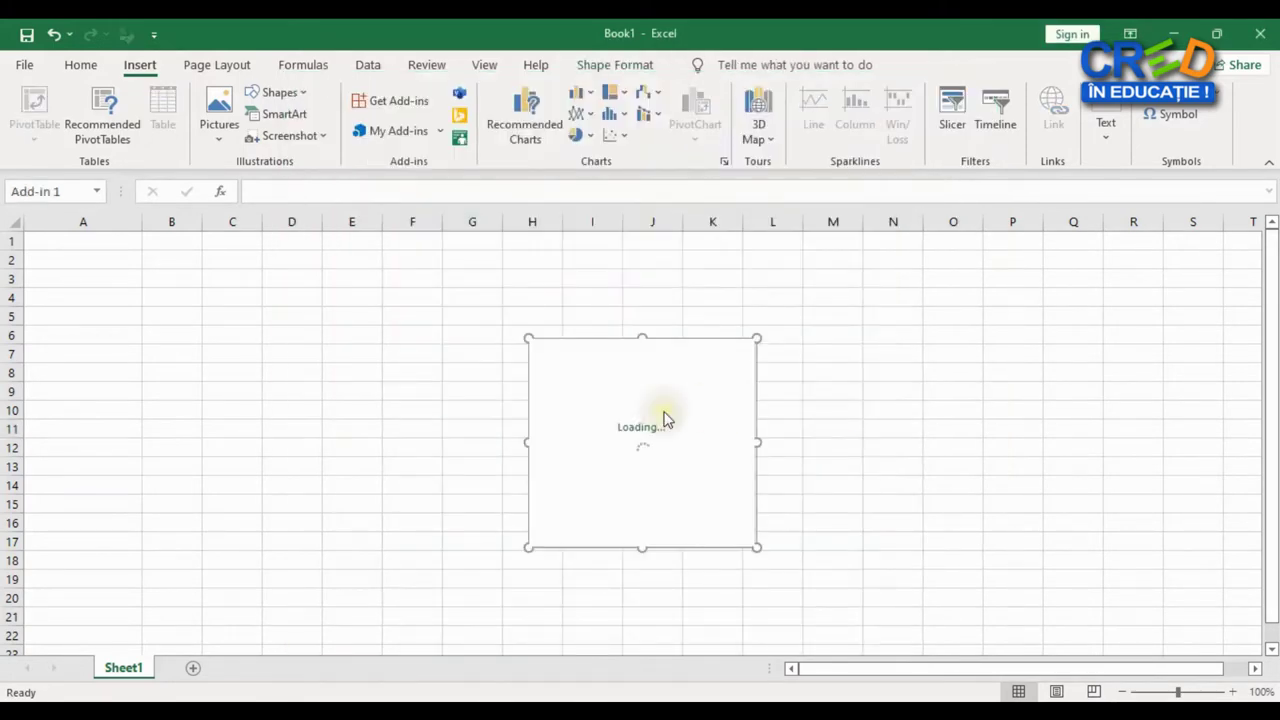
click(709, 387)
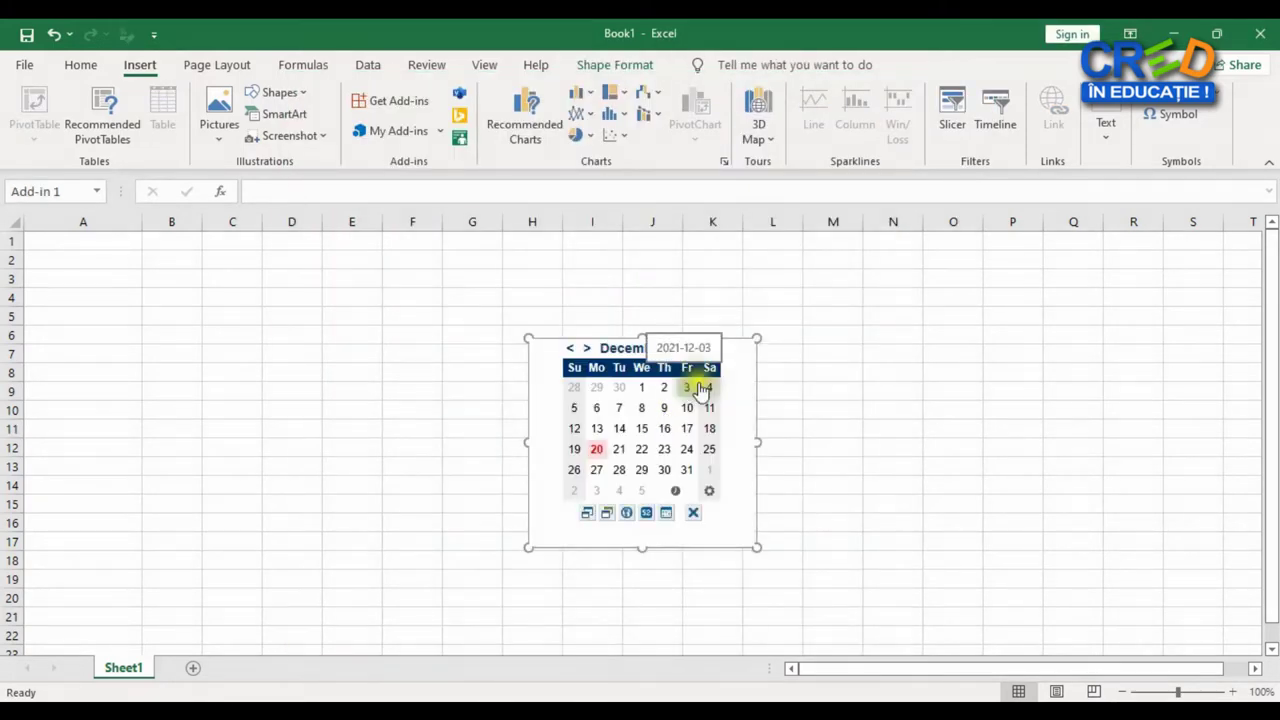
click(748, 405)
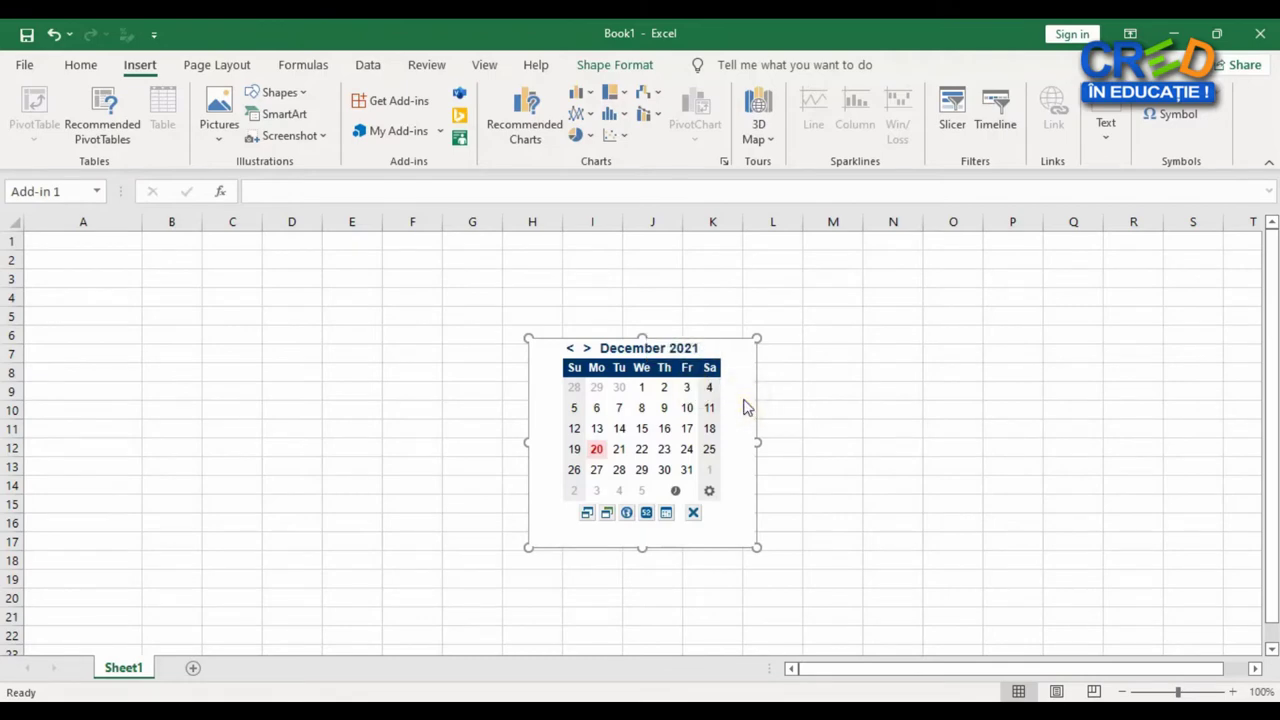
Insert 12/16/2021 into B4 from the calendar and widen column B
click(172, 301)
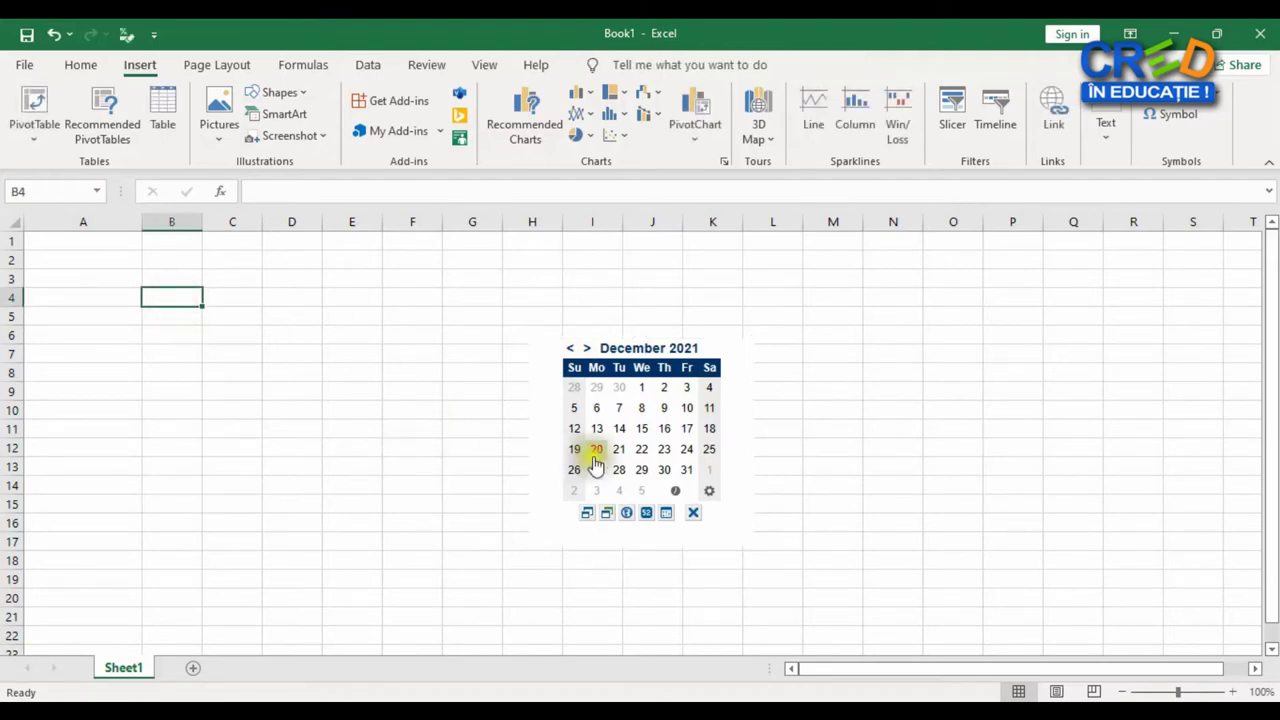
click(665, 430)
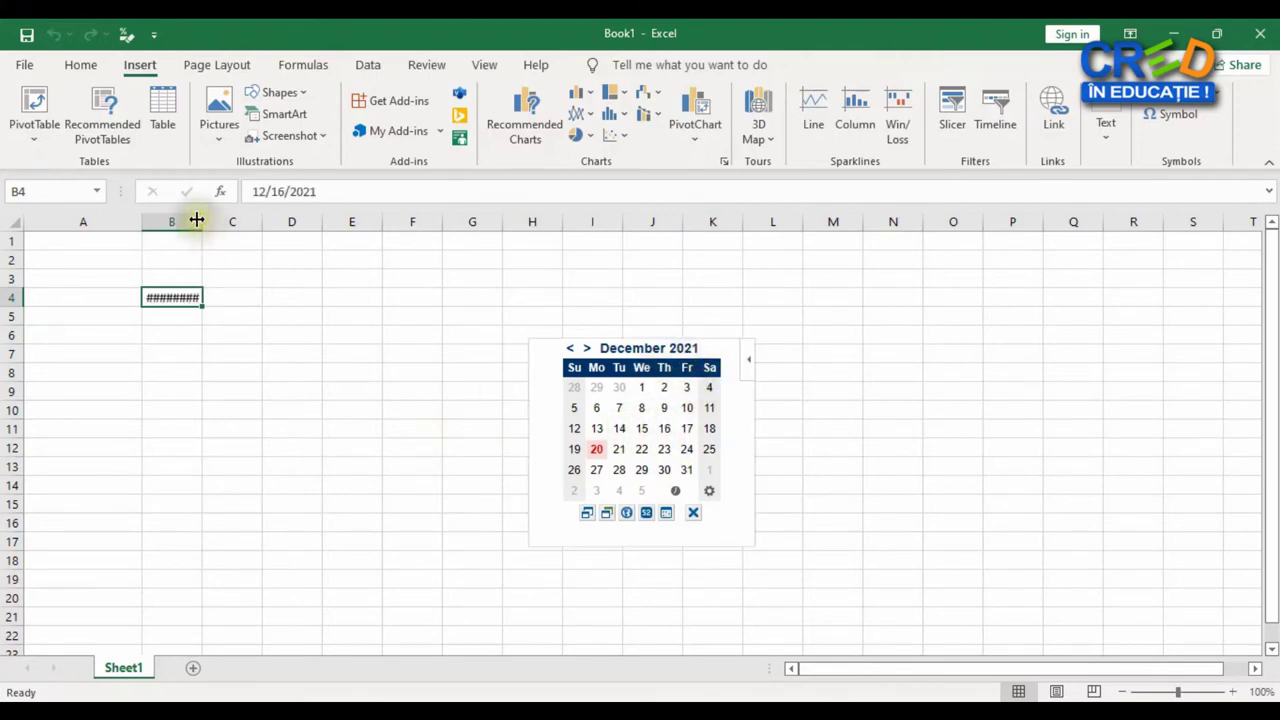
drag(197, 220, 228, 220)
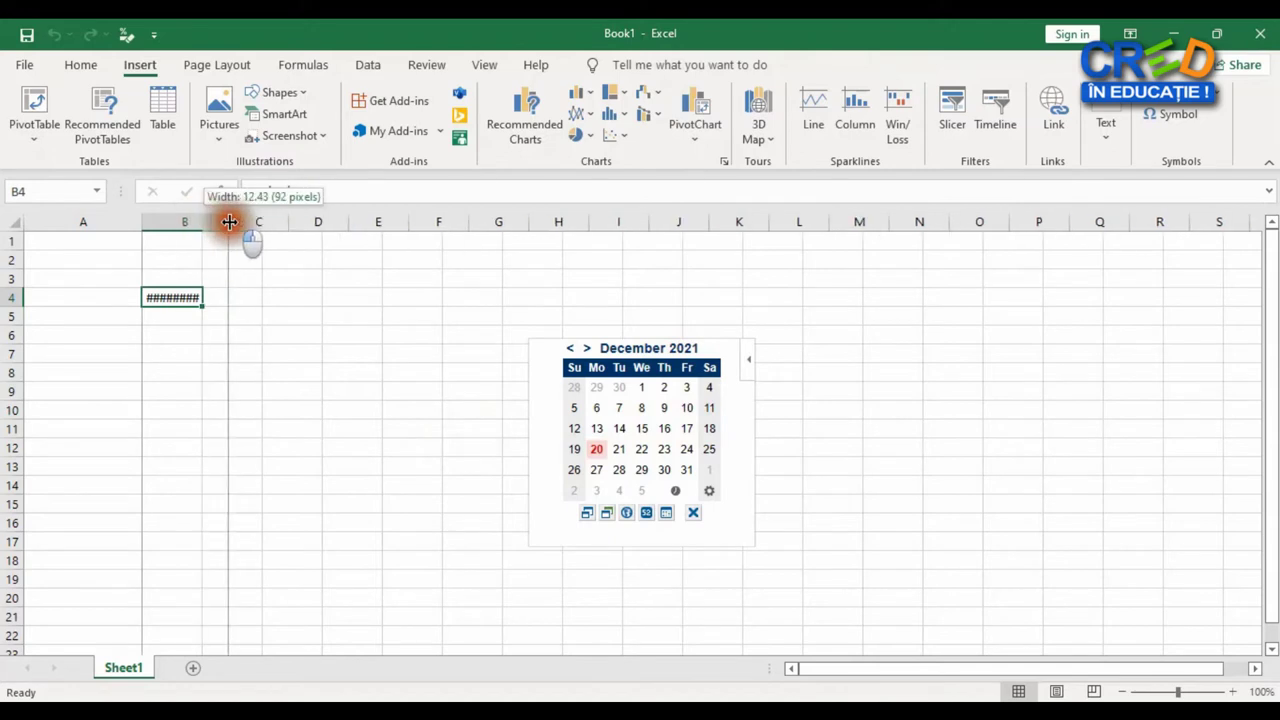
Insert the current time (6:35 PM) into B5 and move the calendar up-left
click(190, 320)
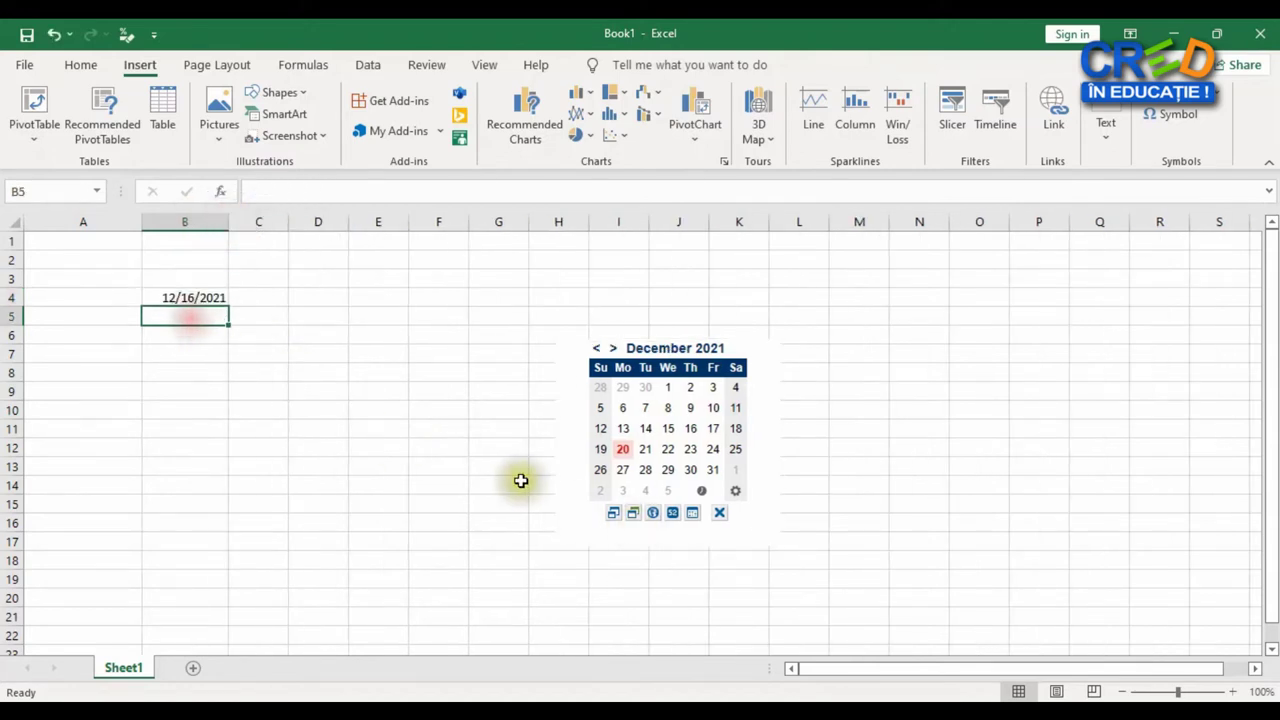
click(700, 495)
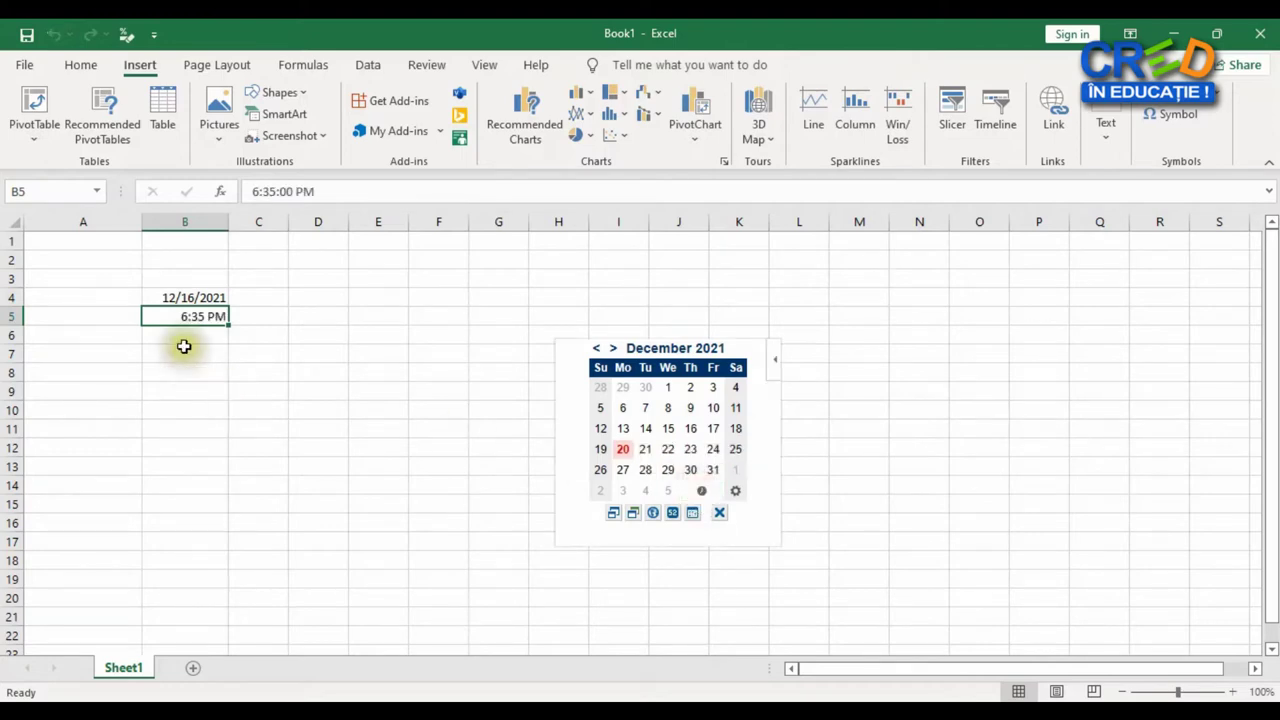
click(556, 380)
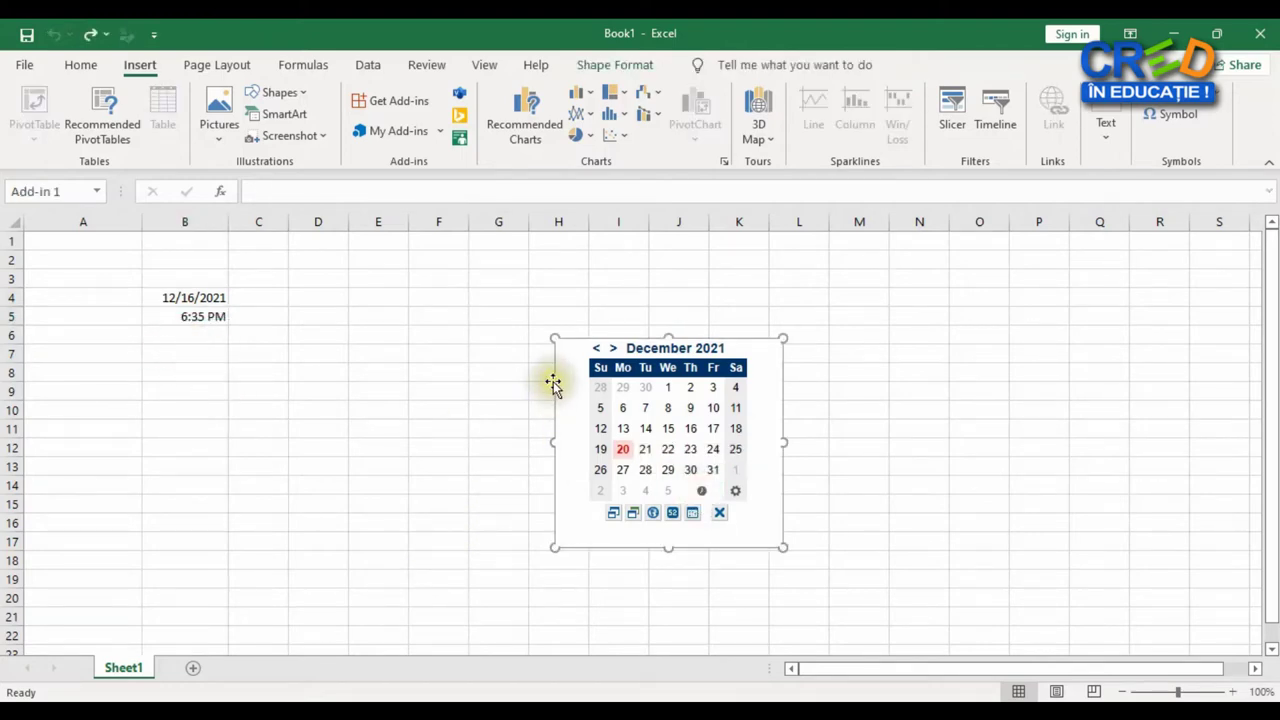
drag(553, 382, 410, 338)
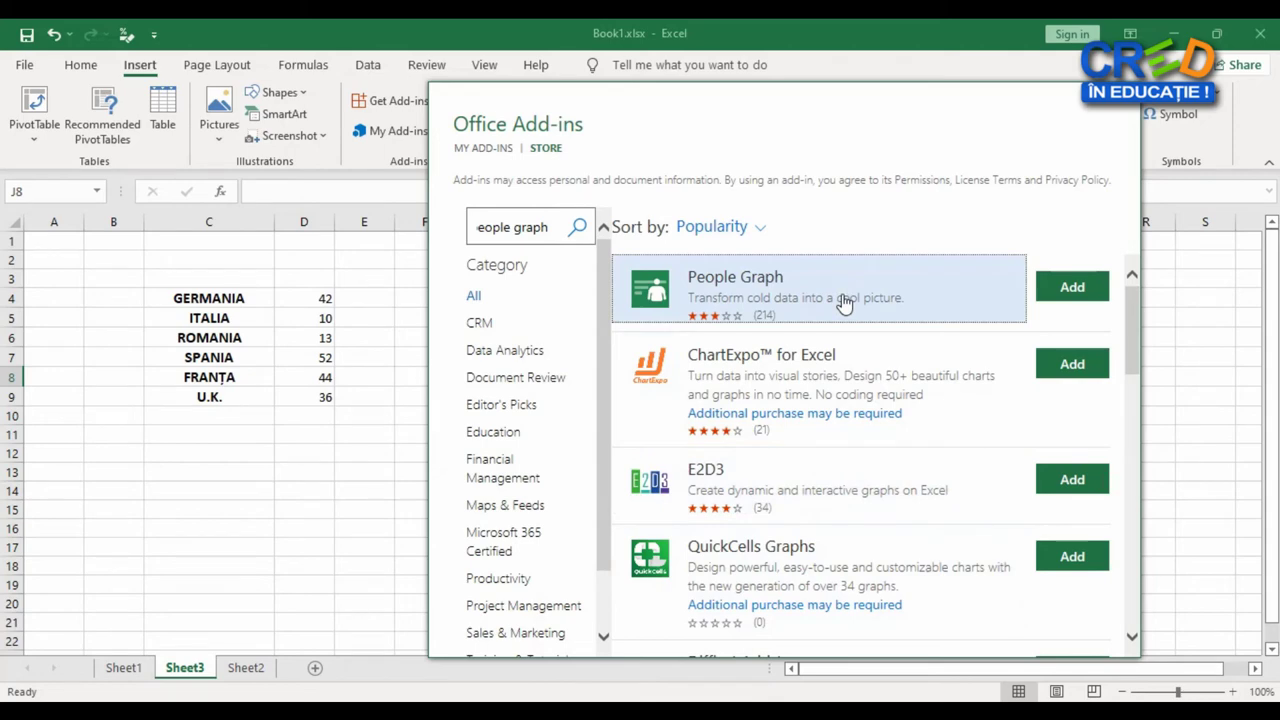
Add the People Graph add-in to Sheet3 and place it beside the country table
click(919, 300)
click(1066, 289)
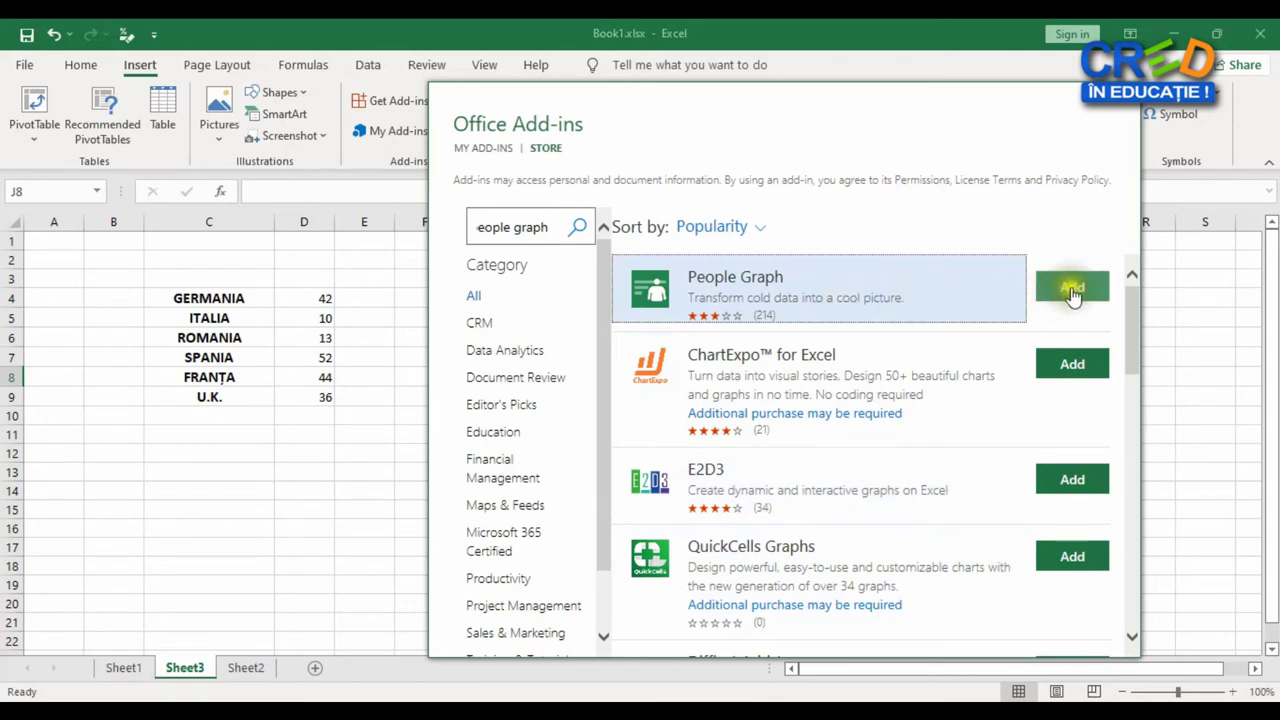
click(922, 440)
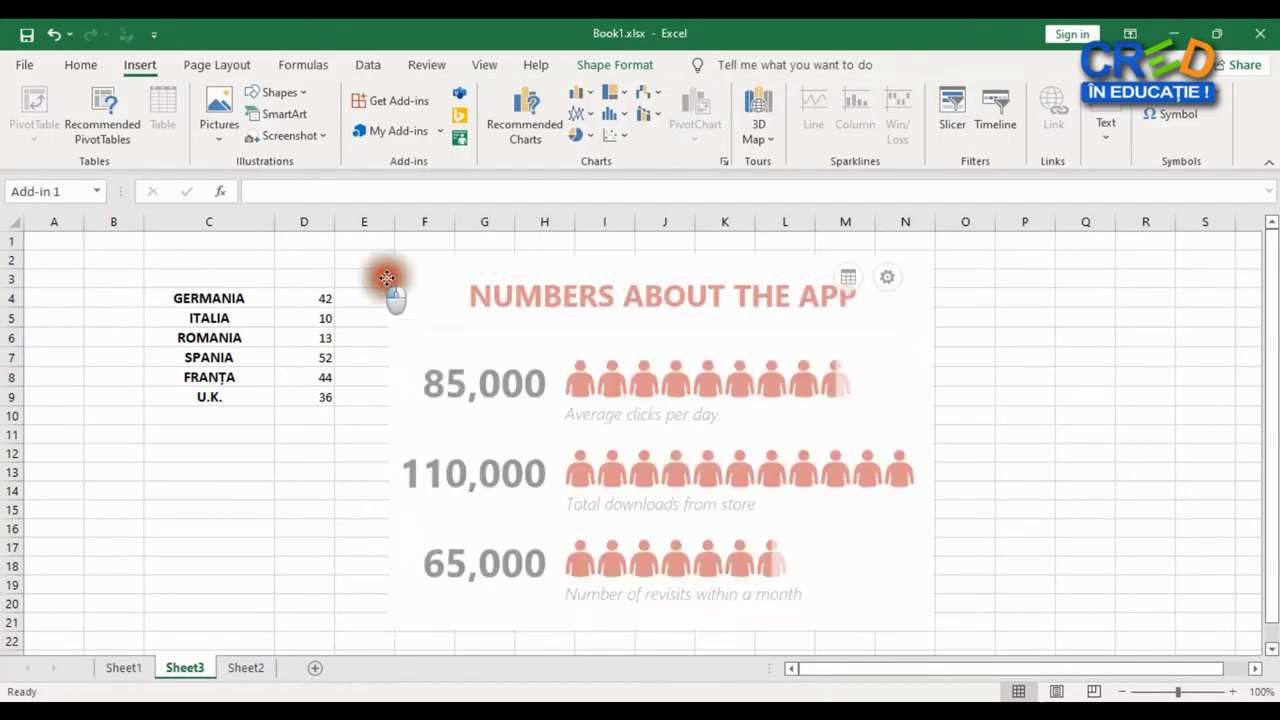
drag(368, 300, 412, 286)
key(Escape)
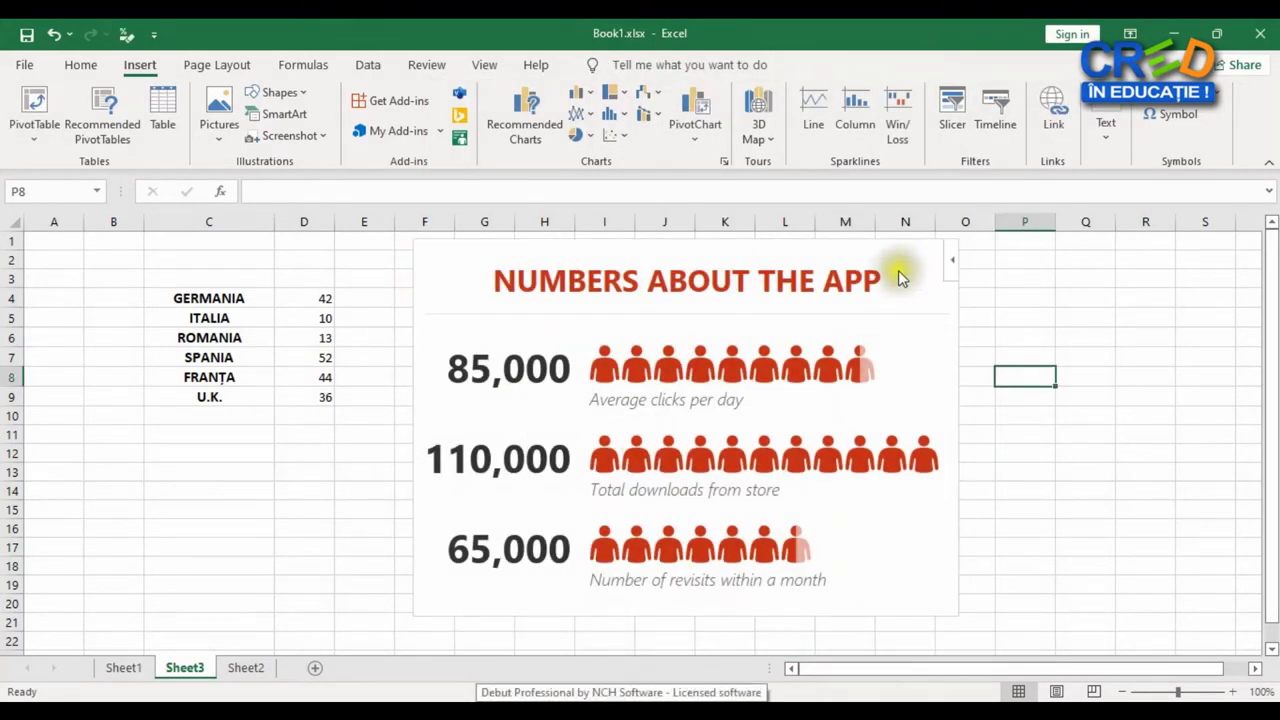
Build the People Graph from the country names and values in C4:D9
click(872, 262)
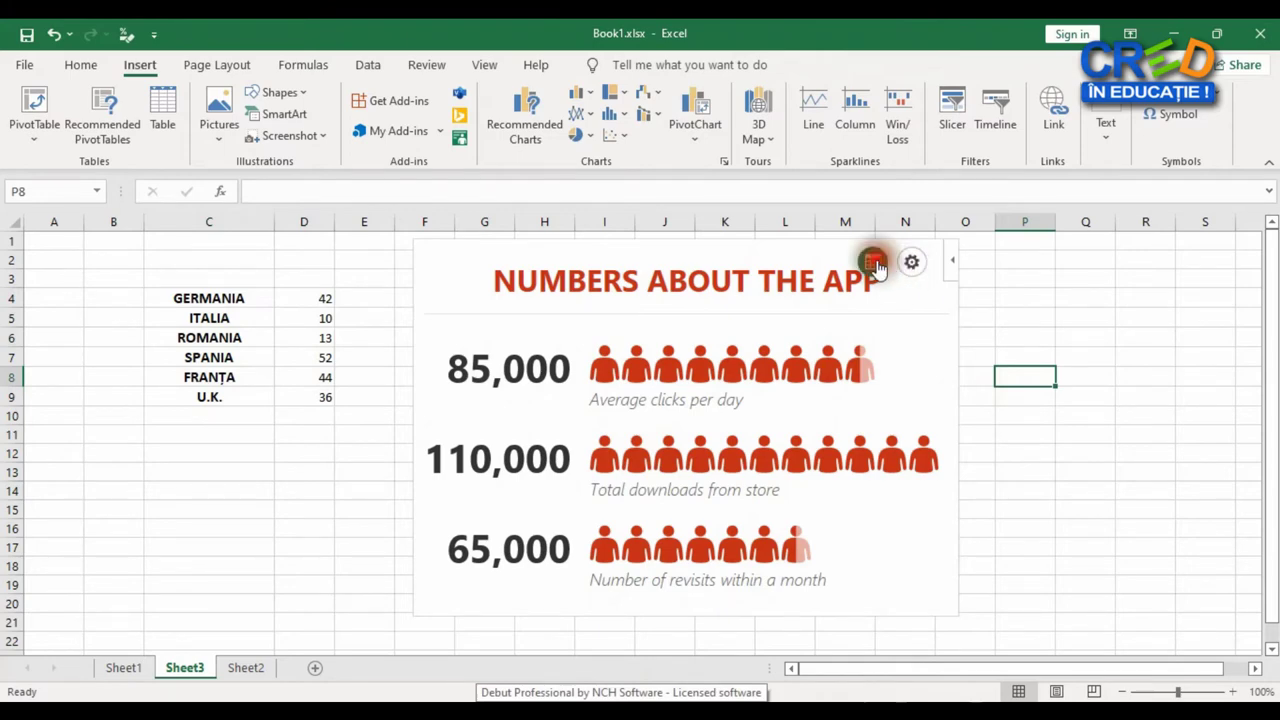
click(848, 322)
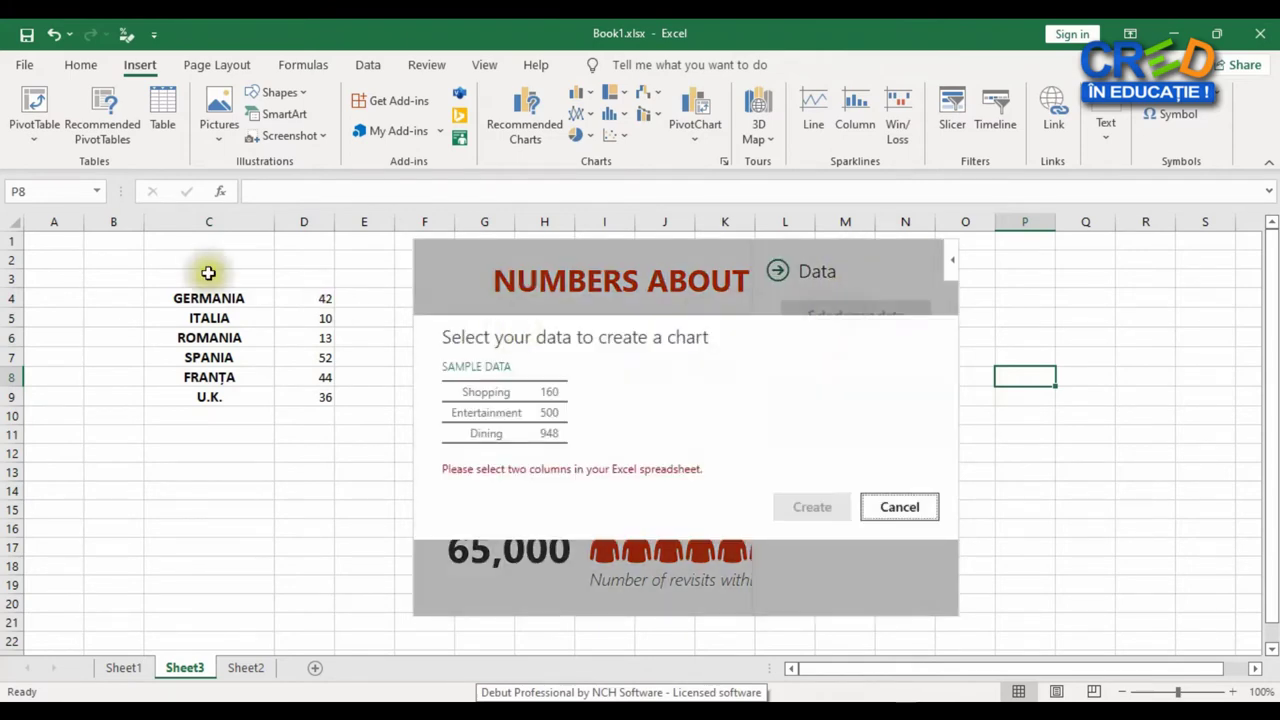
mouse_move(200, 297)
mouse_down()
mouse_move(303, 372)
mouse_move(303, 397)
mouse_up()
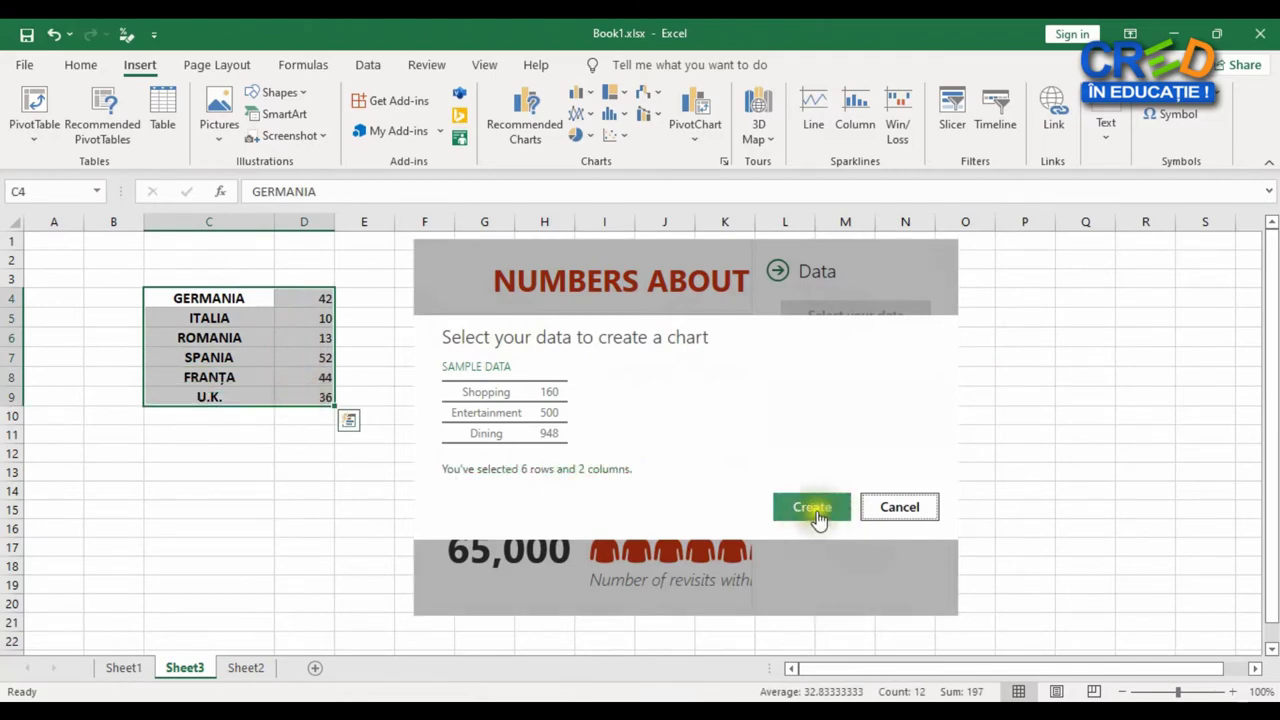
click(818, 518)
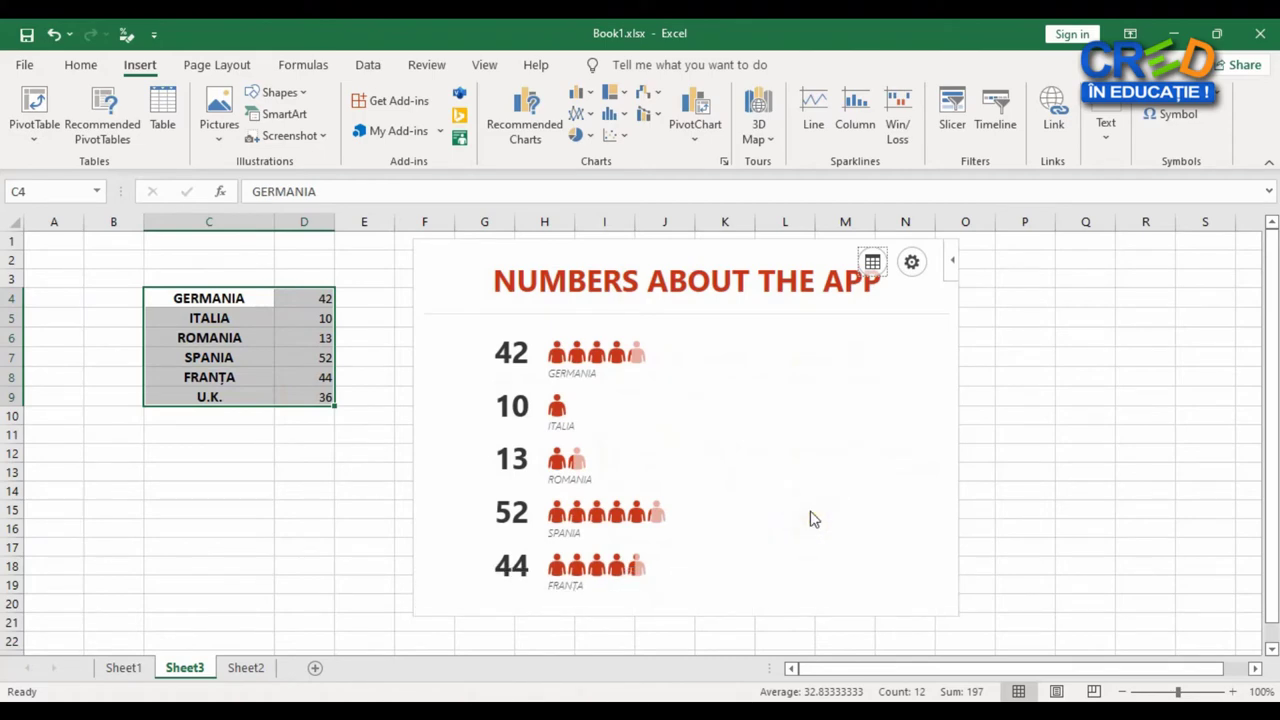
Give the People Graph the striped type, dark theme and heart icons
click(913, 263)
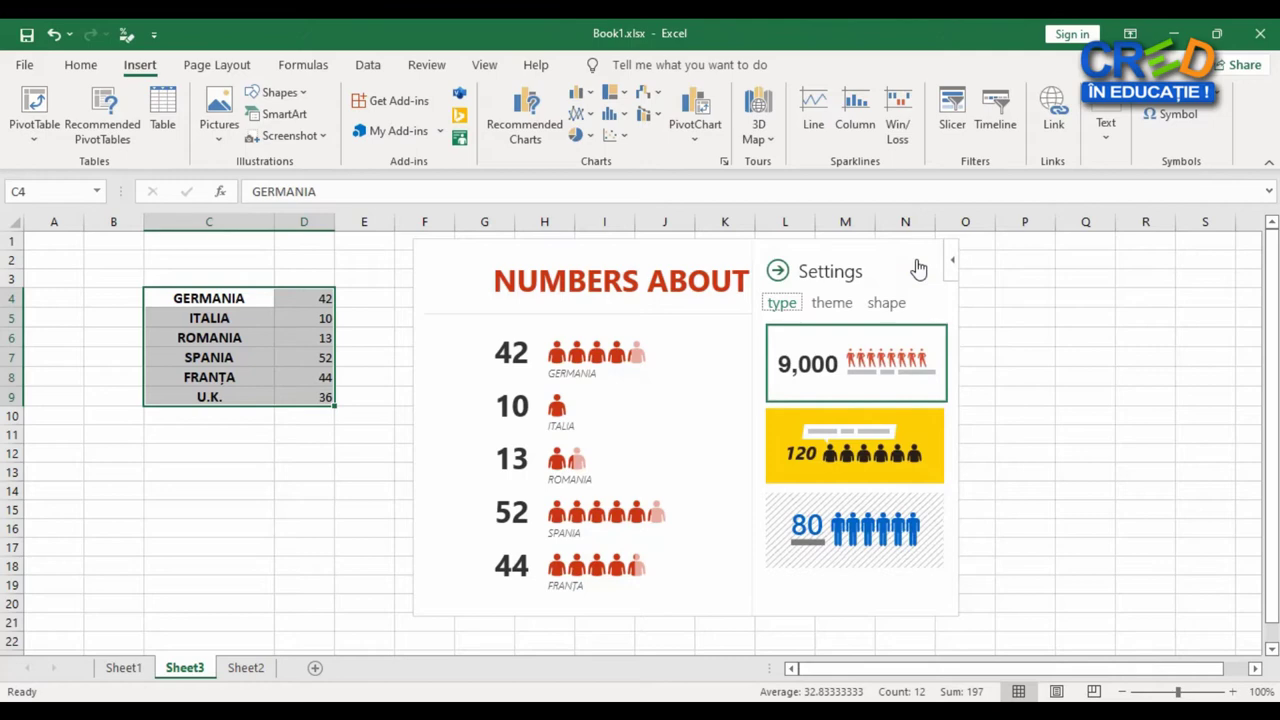
click(860, 450)
click(860, 515)
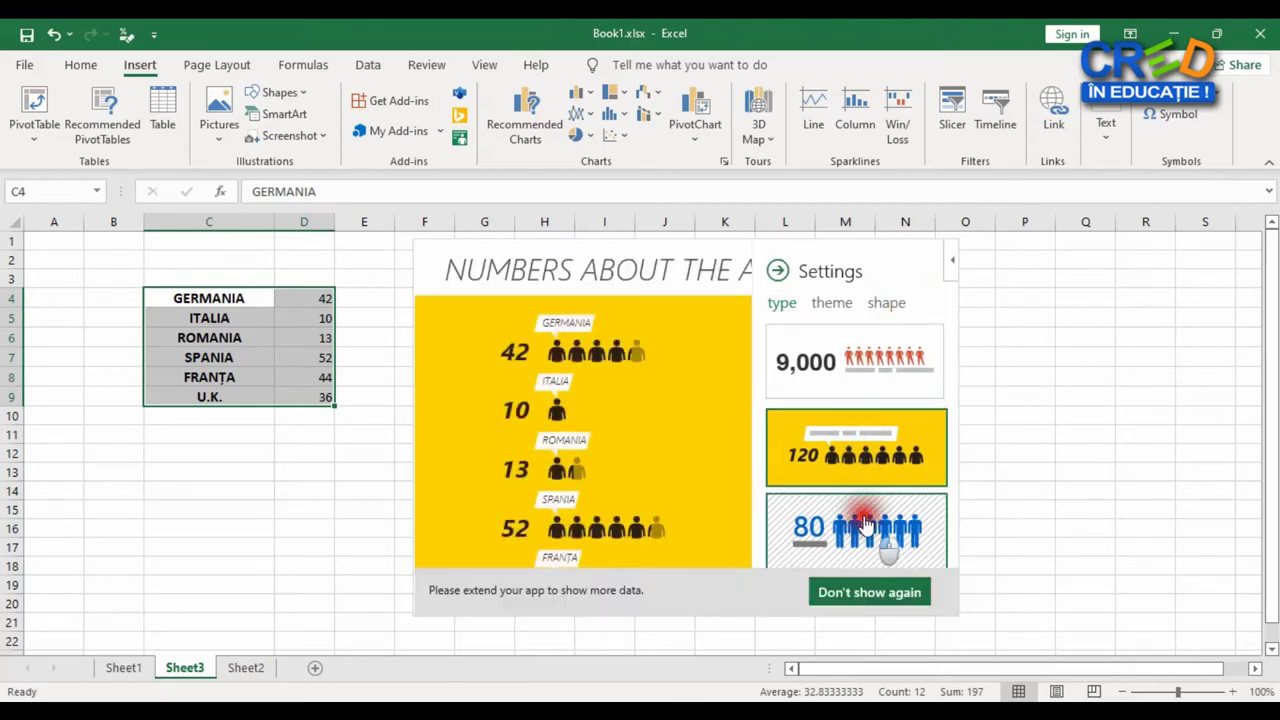
click(834, 304)
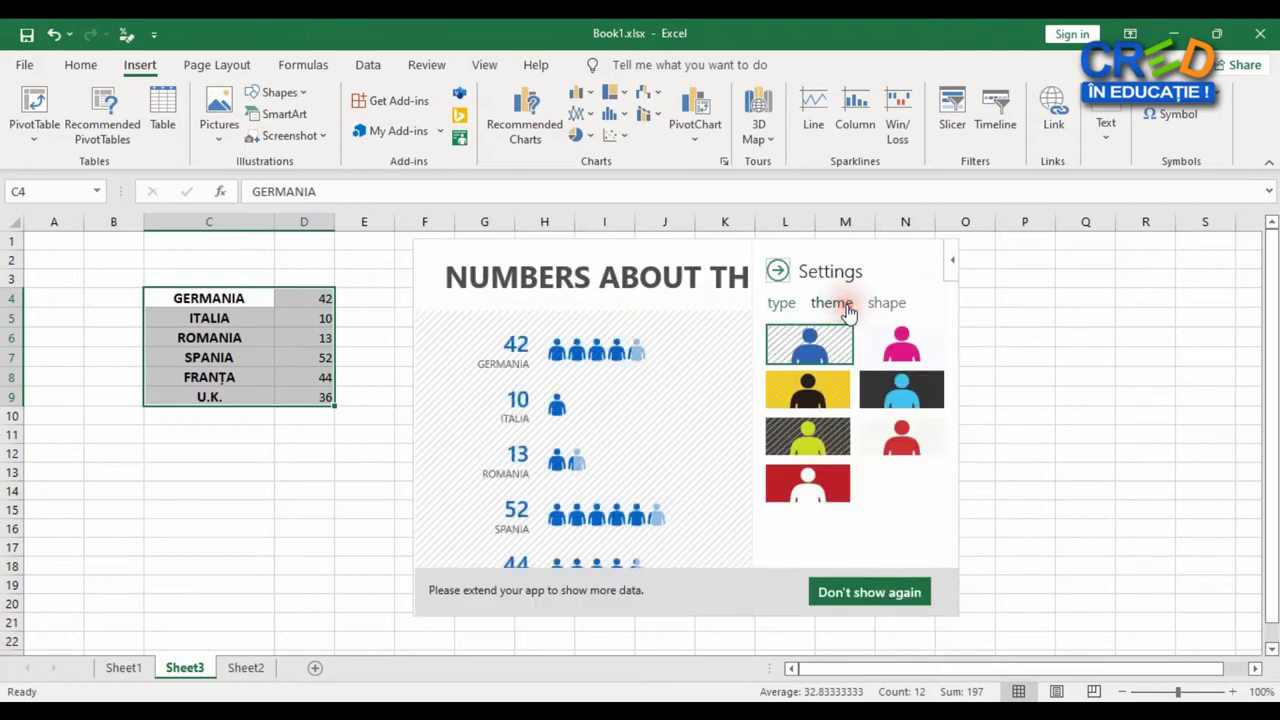
click(890, 400)
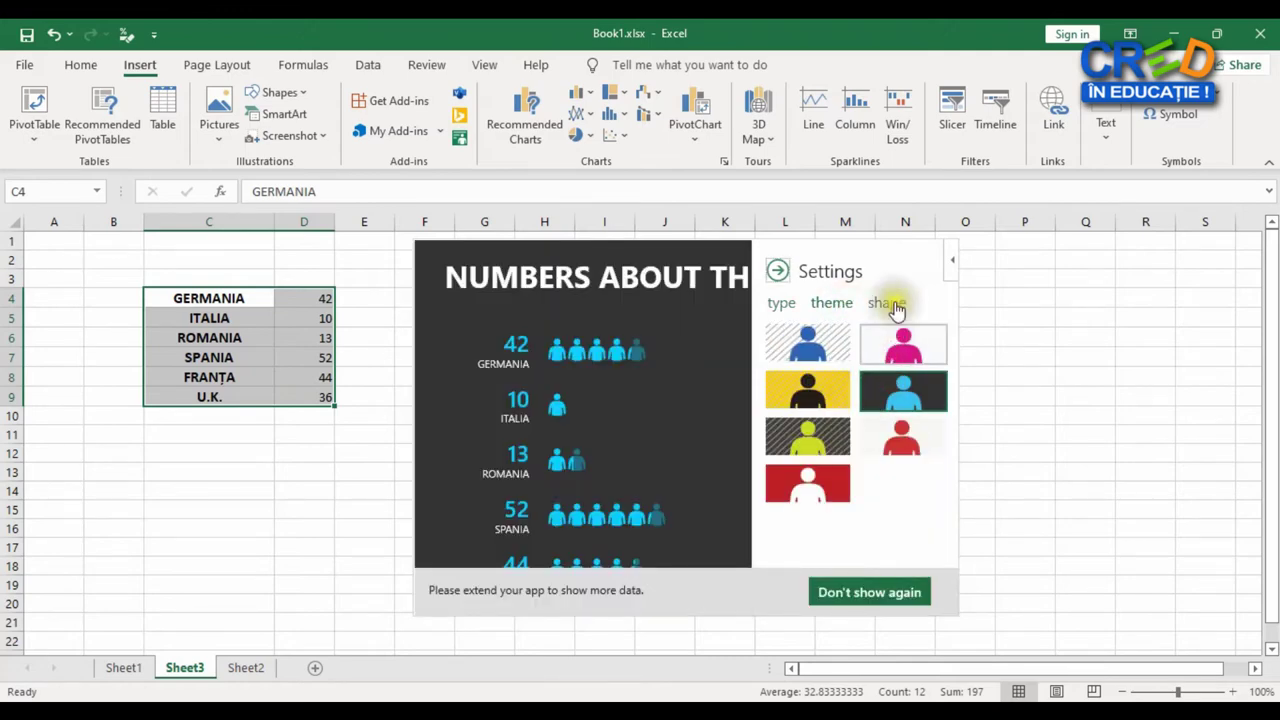
click(886, 303)
click(840, 393)
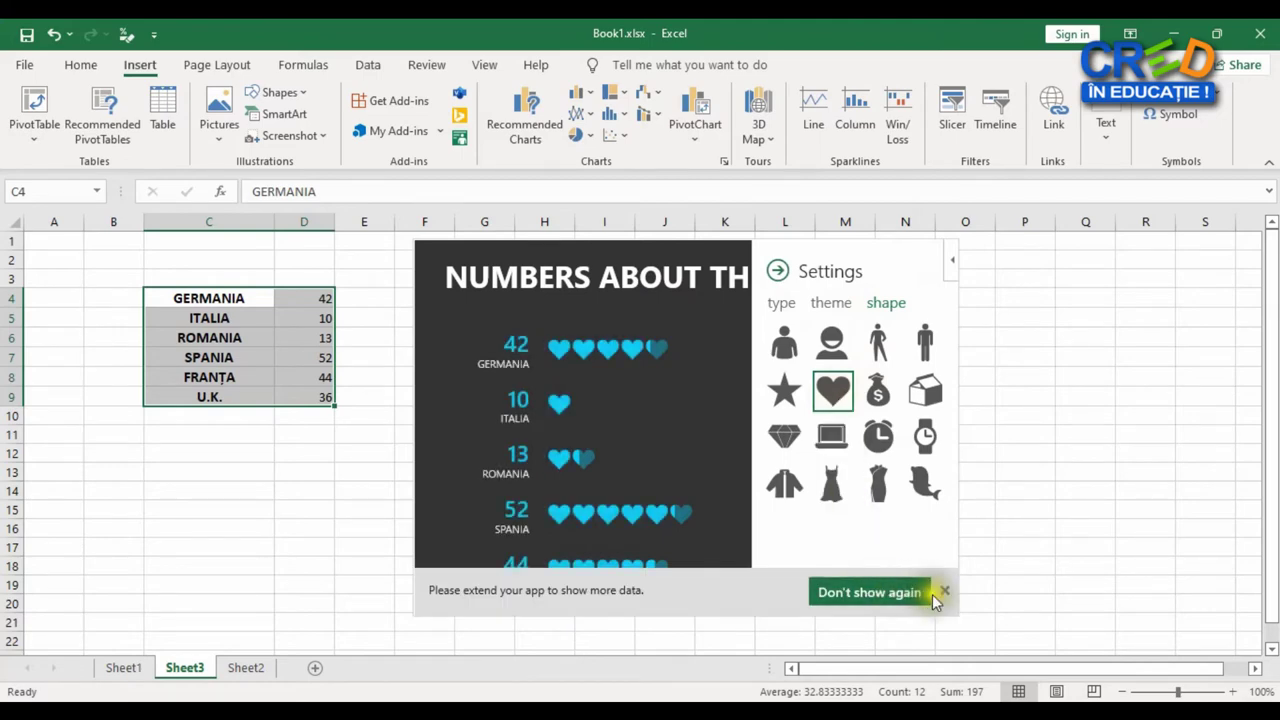
click(925, 593)
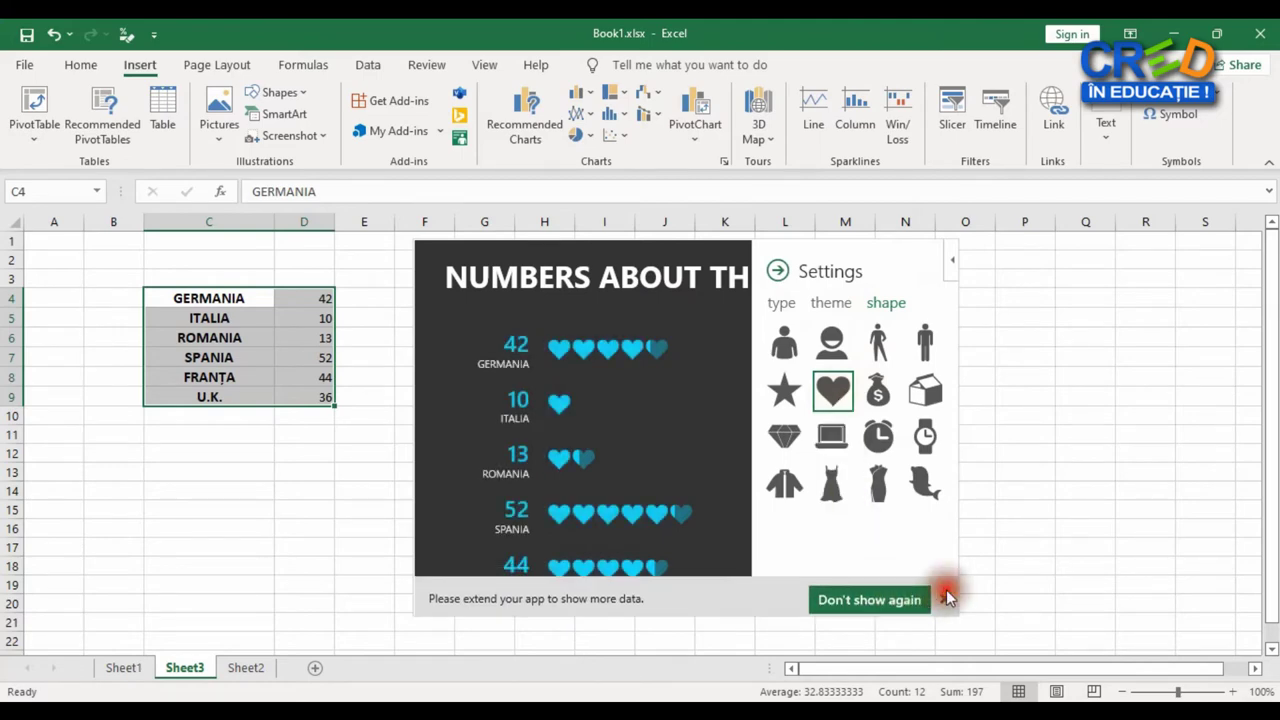
Use the add-in's options menu and nudge the People Graph slightly down
click(948, 268)
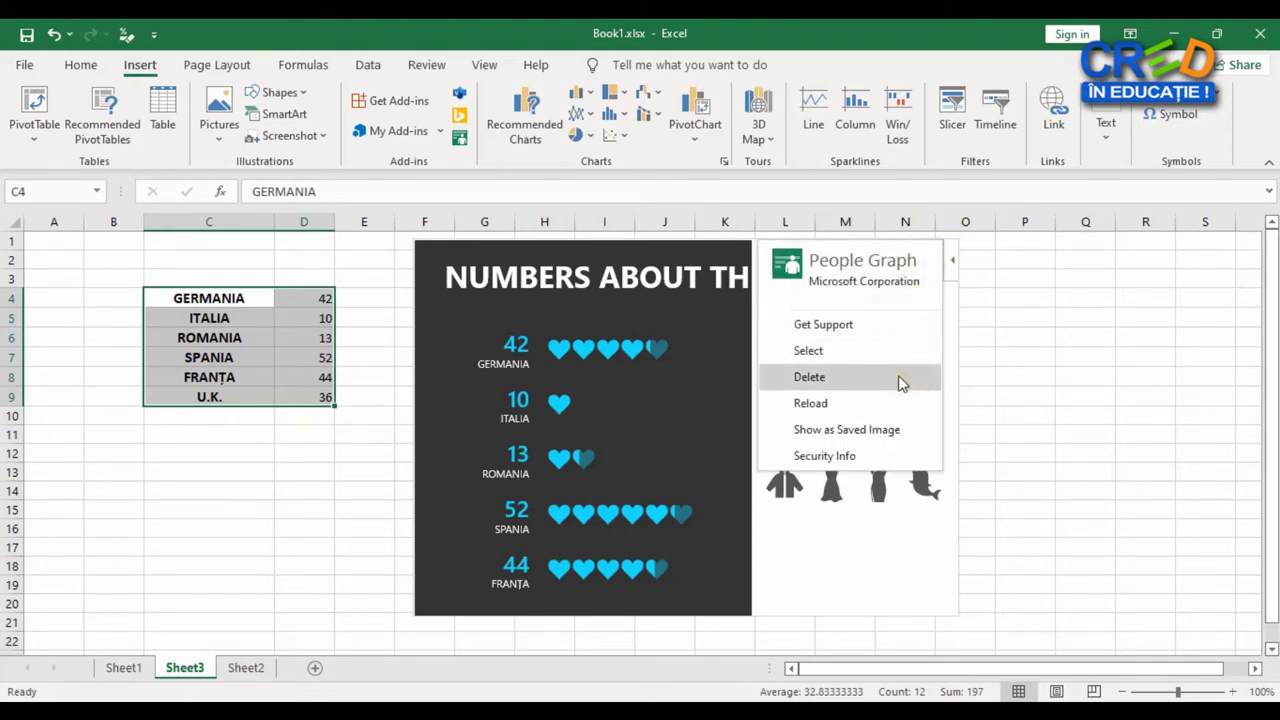
click(853, 392)
click(881, 431)
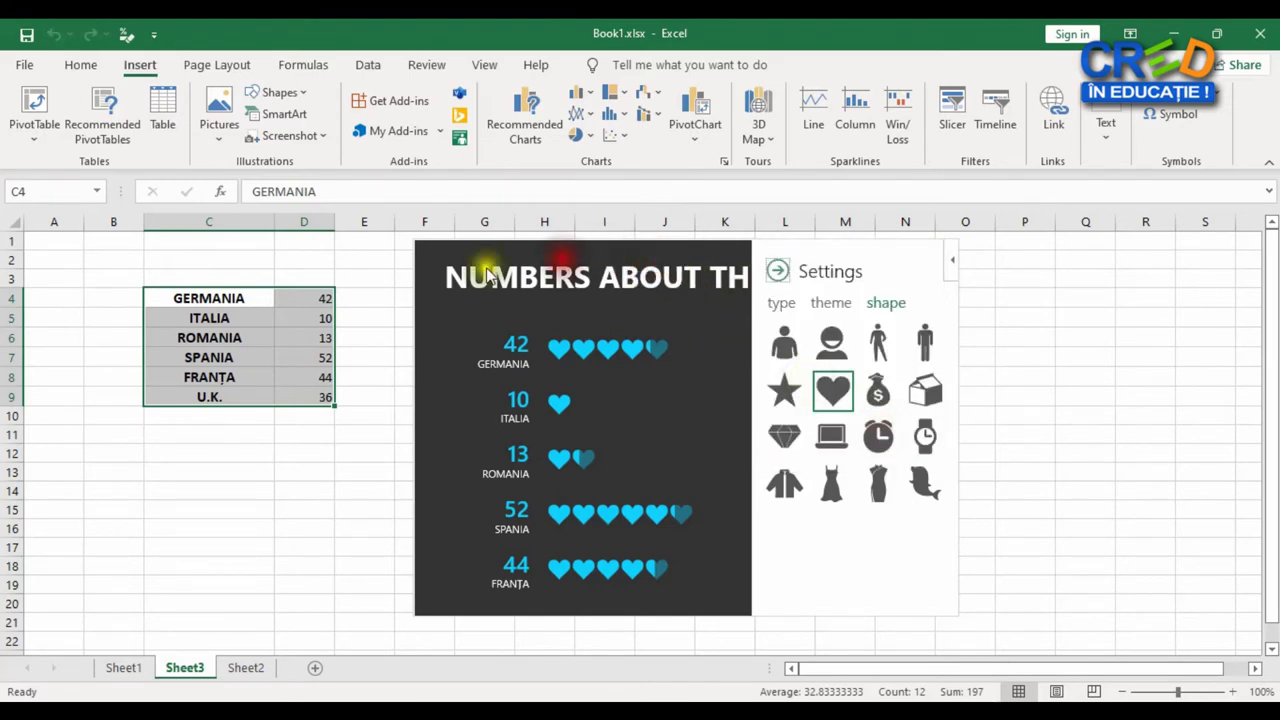
drag(404, 268, 399, 283)
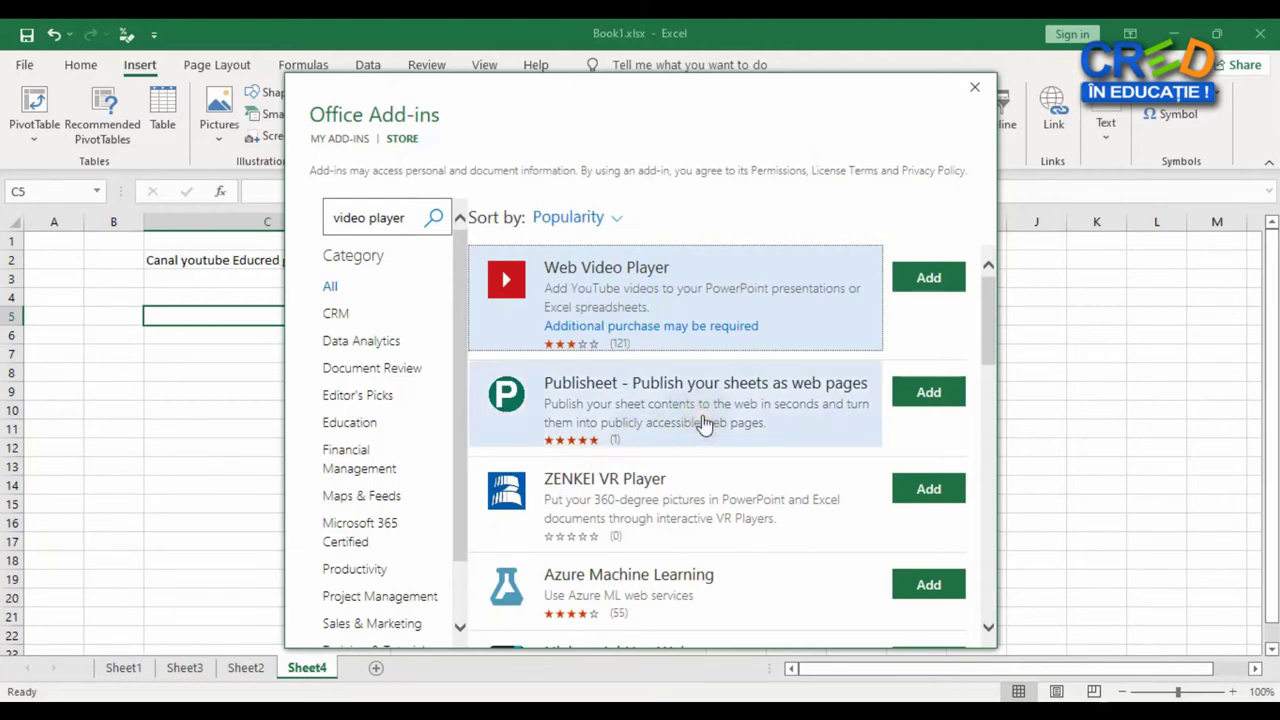
Add the Web Video Player to Sheet4 and load the pasted YouTube video 'Aplicatia PowerPoint - partea I'
click(905, 278)
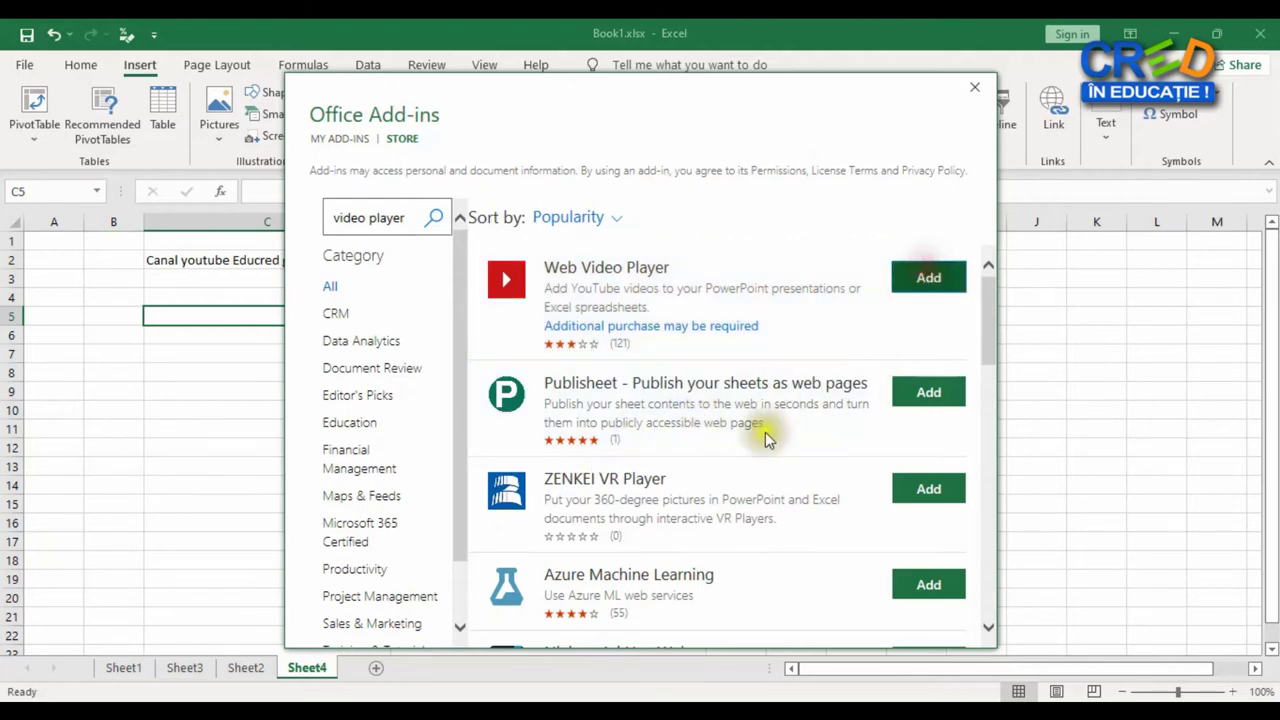
click(837, 428)
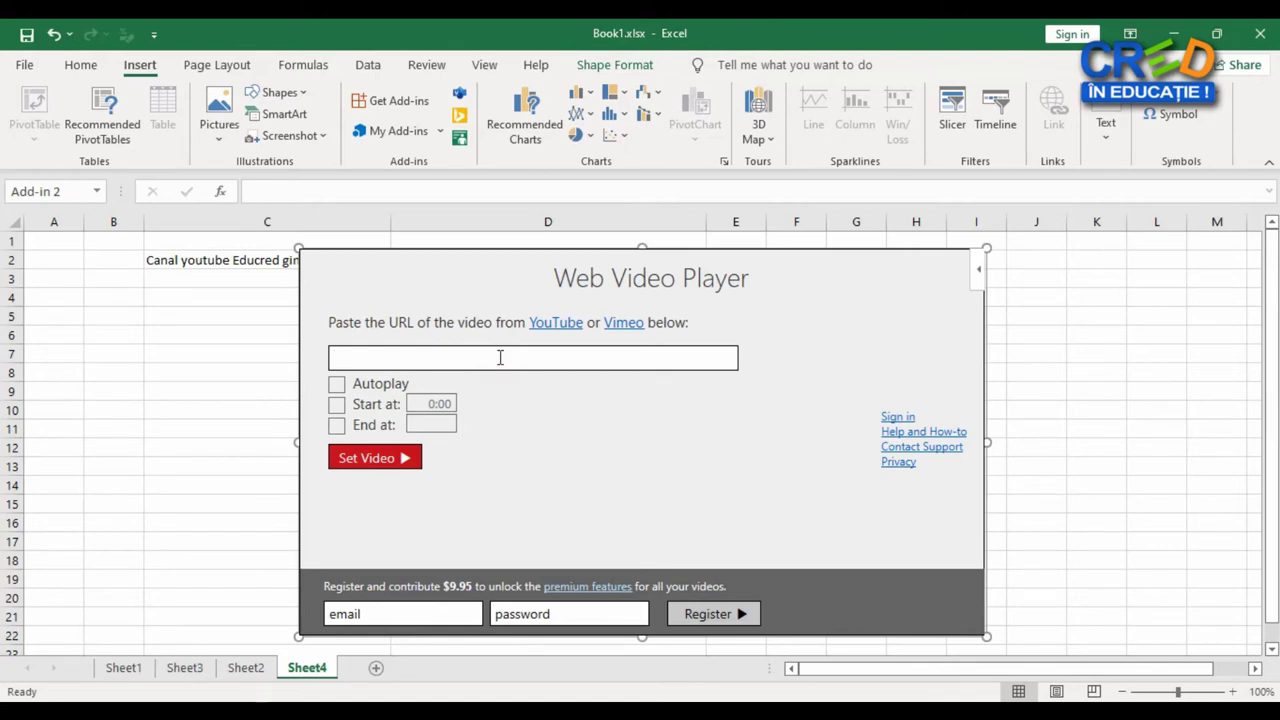
key(ctrl+v)
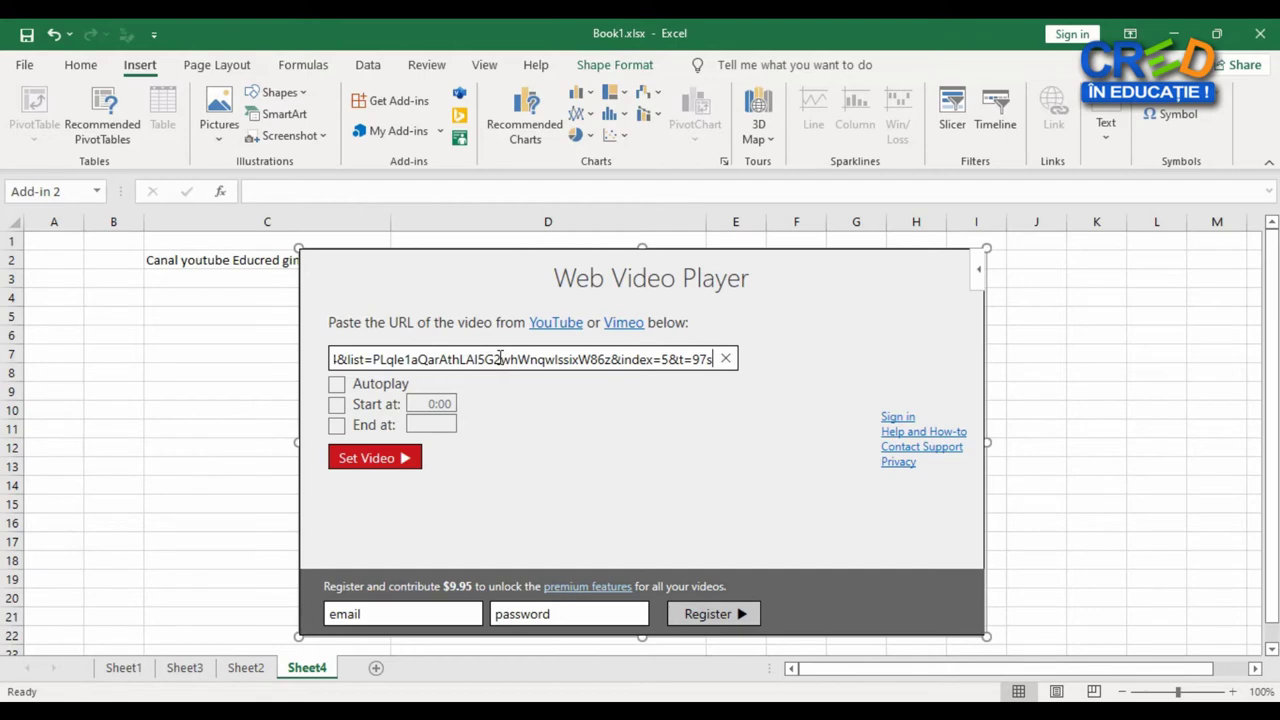
key(Return)
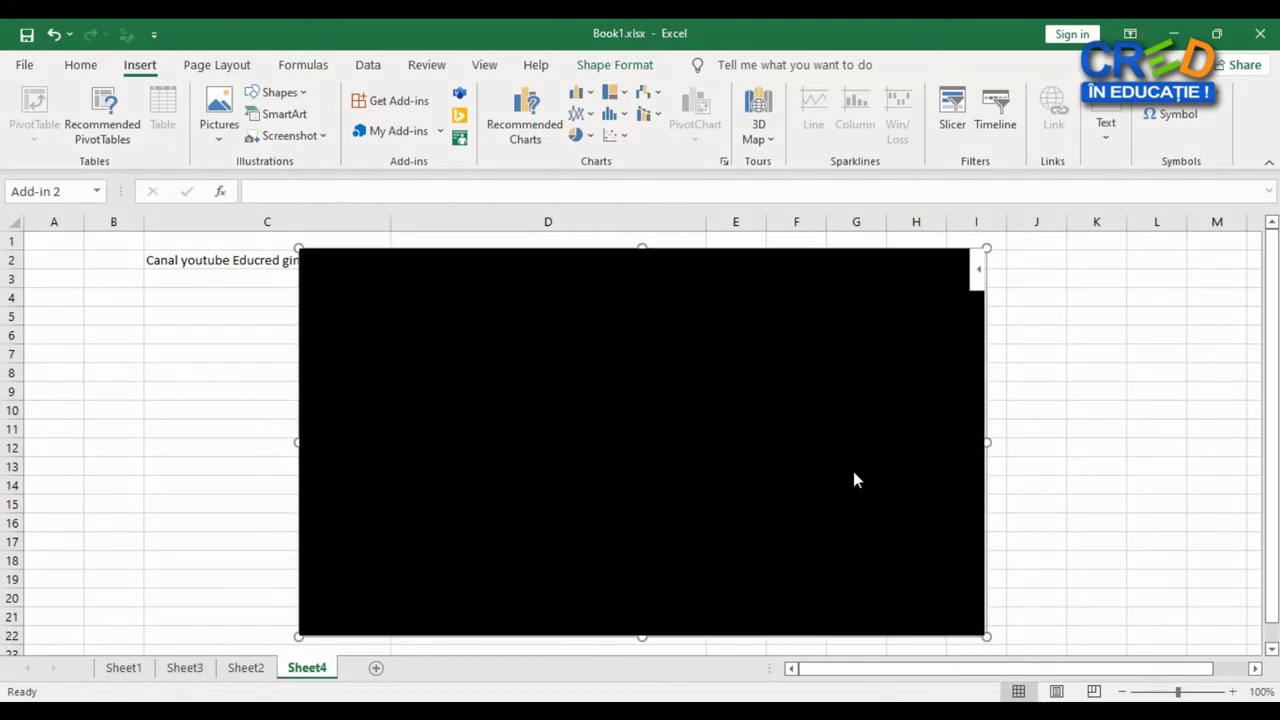
click(905, 510)
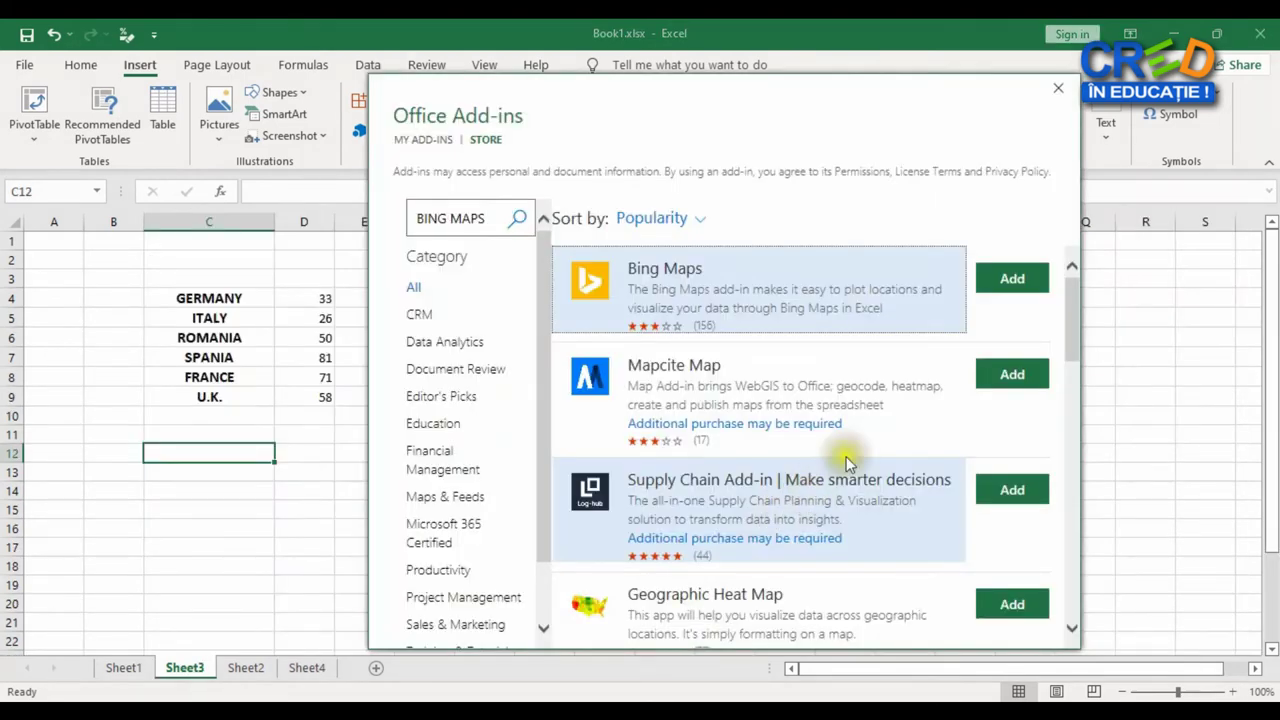
Add the Bing Maps add-in to Sheet3, accept its terms, and select the country data
click(1000, 290)
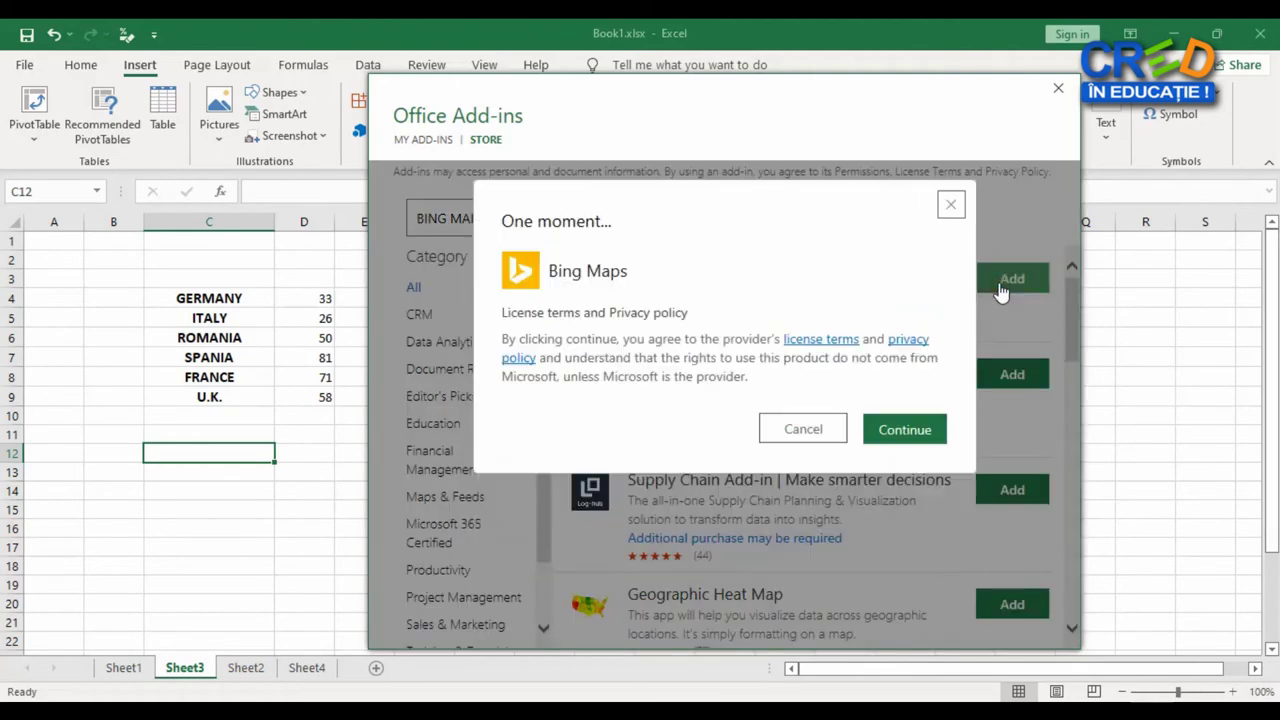
click(893, 432)
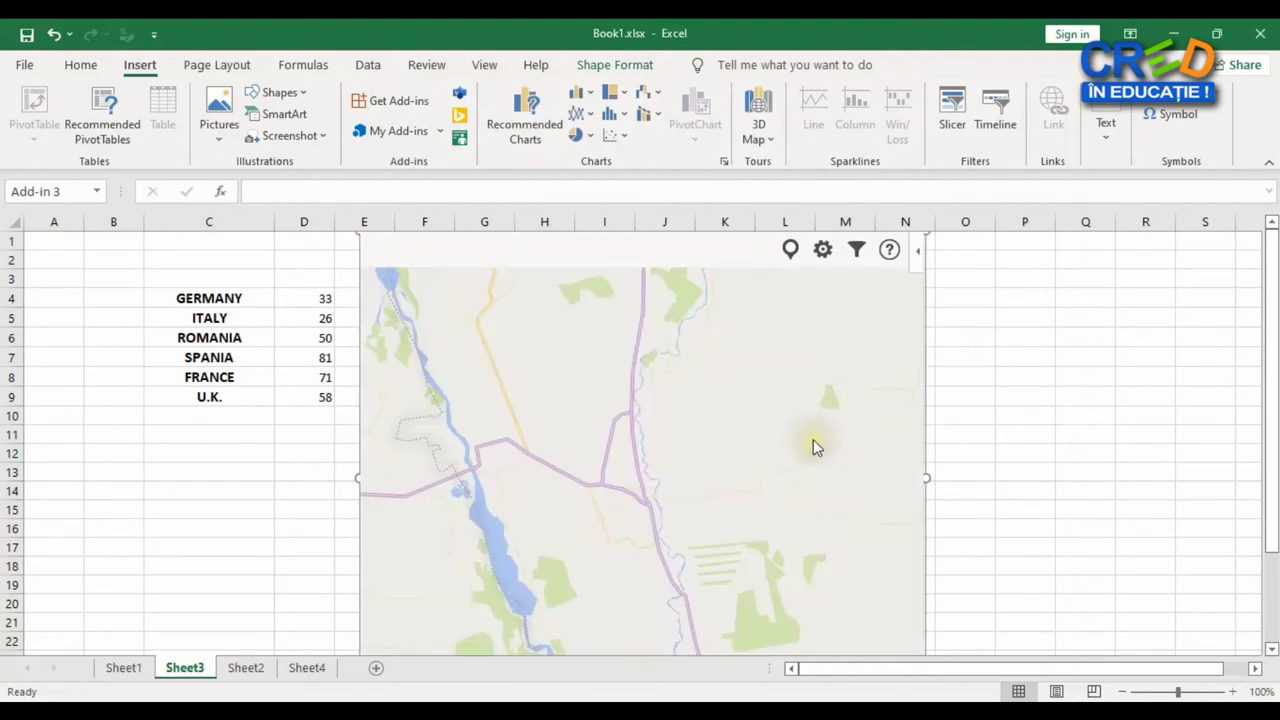
mouse_move(216, 297)
mouse_down()
mouse_move(296, 326)
mouse_move(293, 398)
mouse_up()
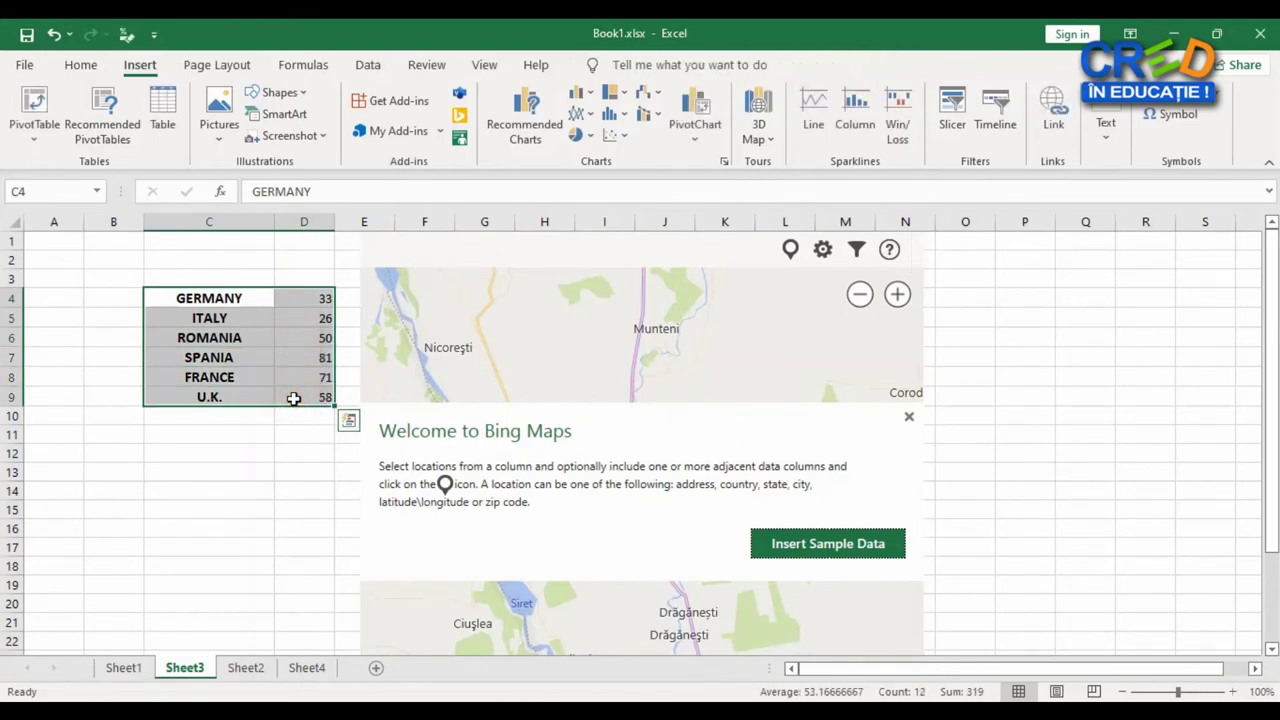
Plot the six countries as bubbles on the Bing map and refresh the map
click(790, 255)
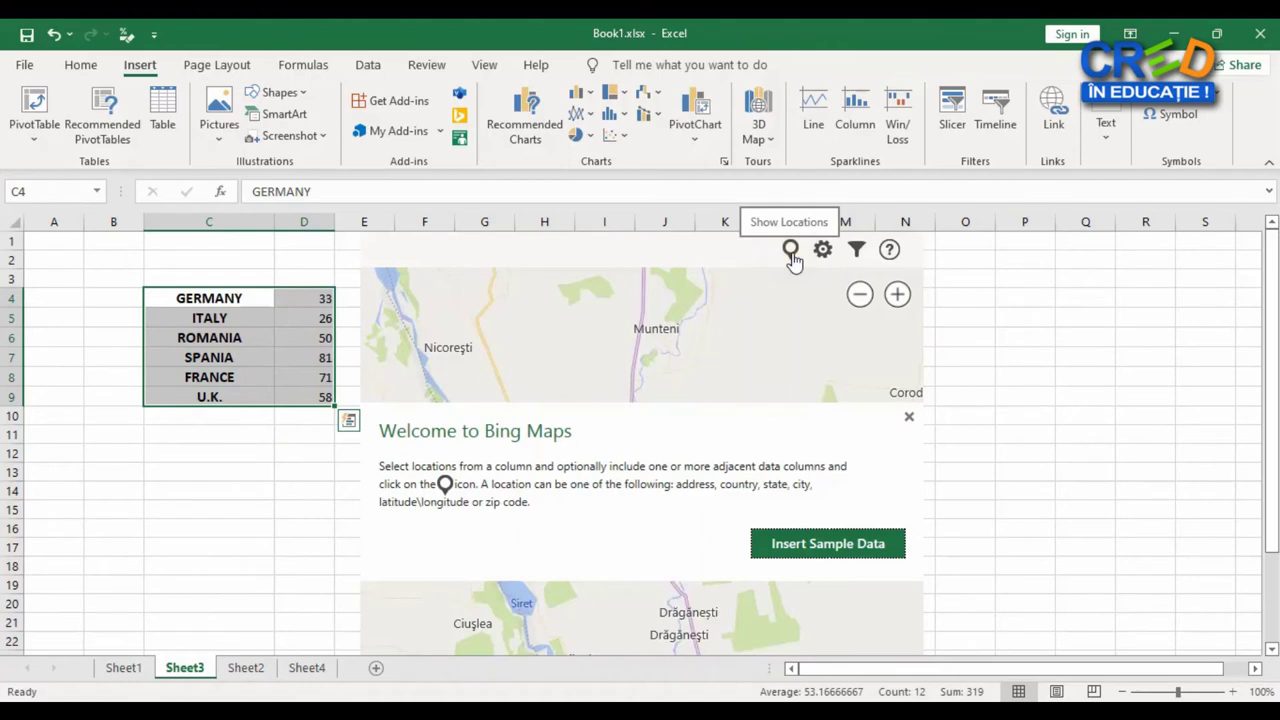
click(791, 252)
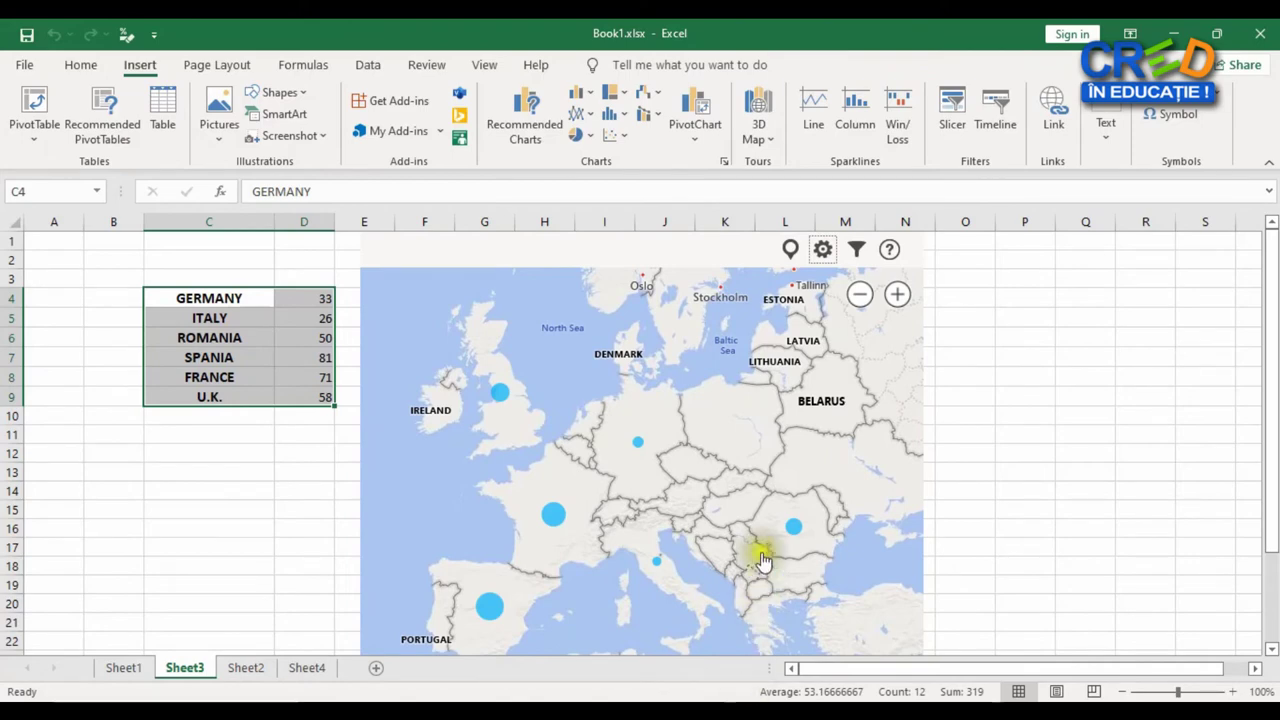
click(870, 352)
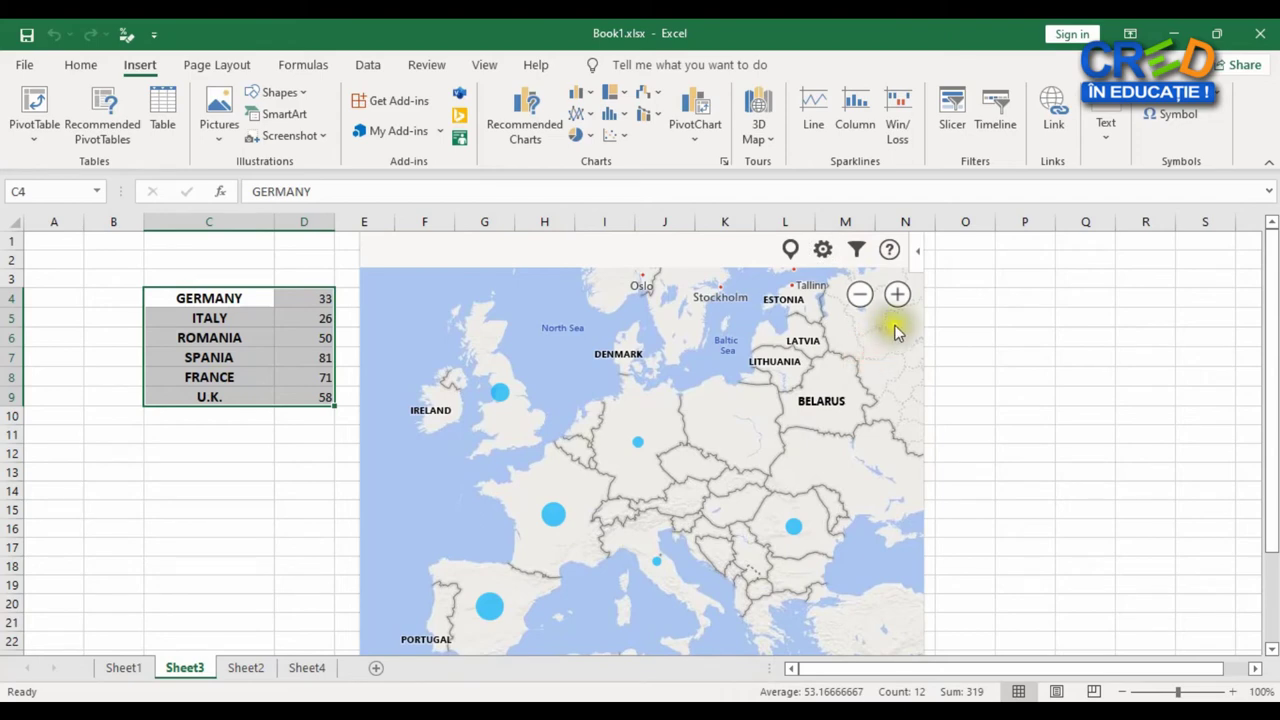
click(923, 258)
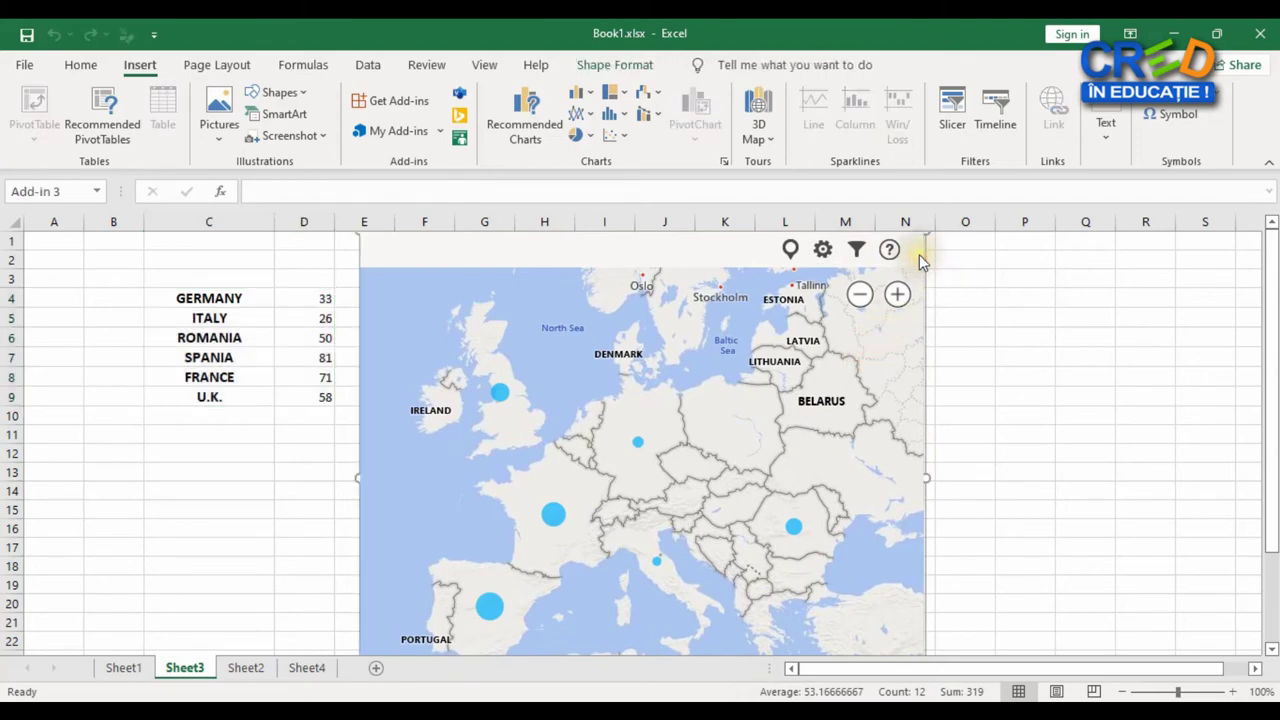
click(918, 254)
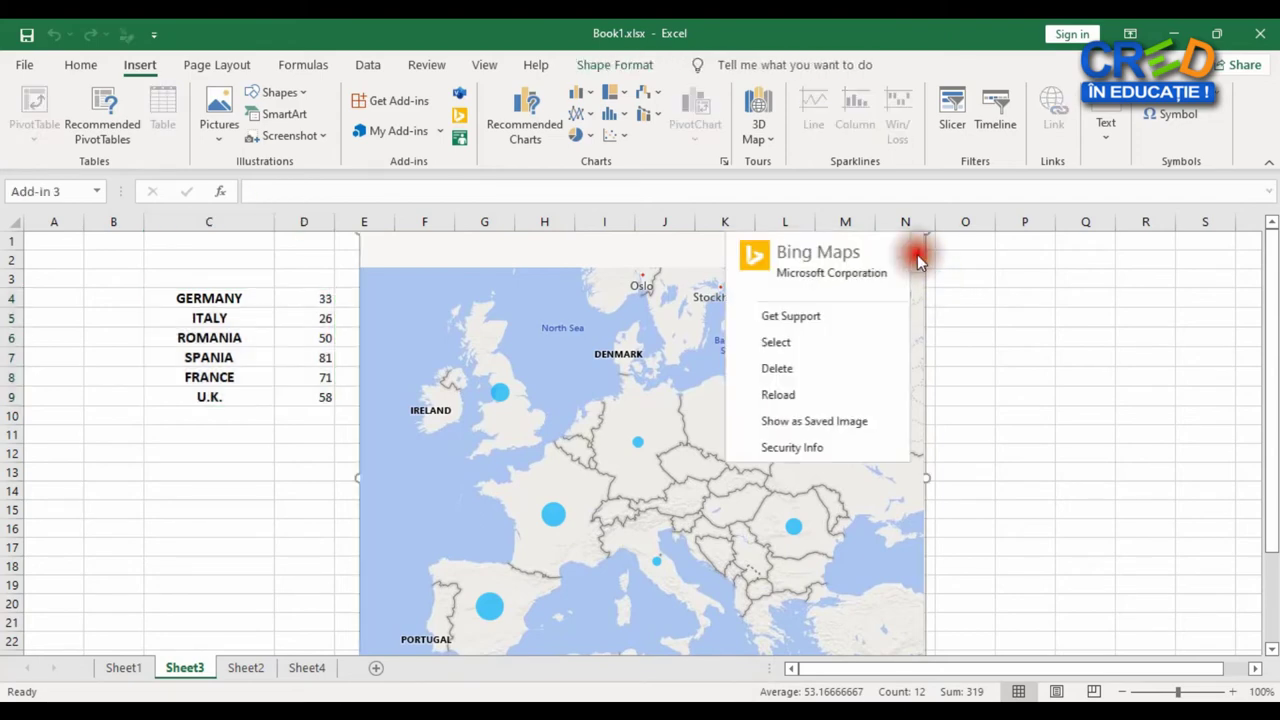
click(811, 423)
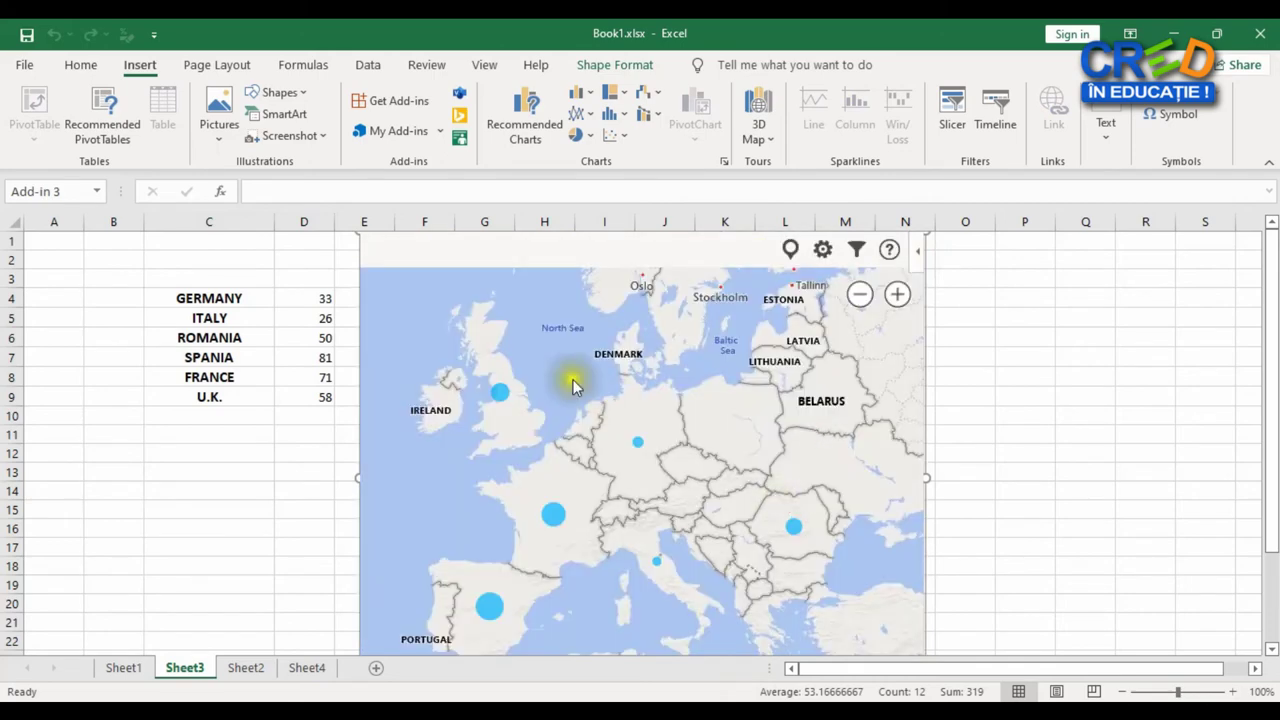
Shrink the map and move it up beside the country table
drag(346, 283, 521, 295)
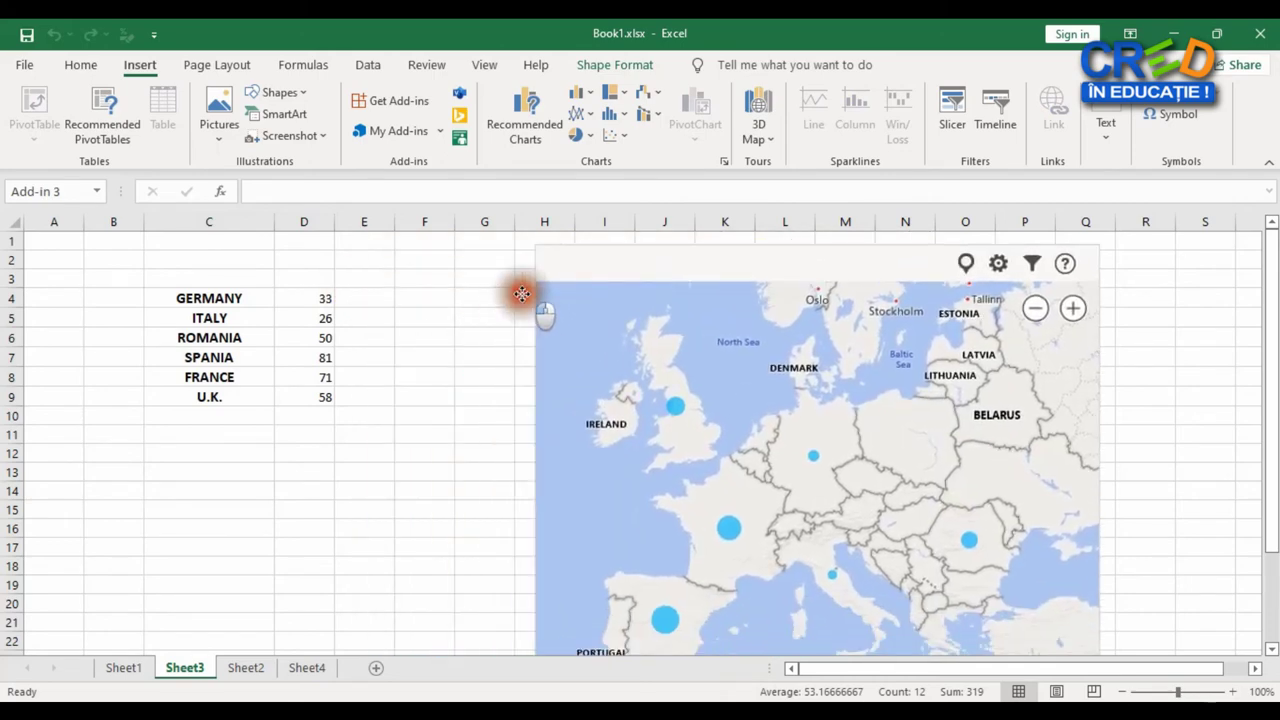
drag(1099, 246, 865, 375)
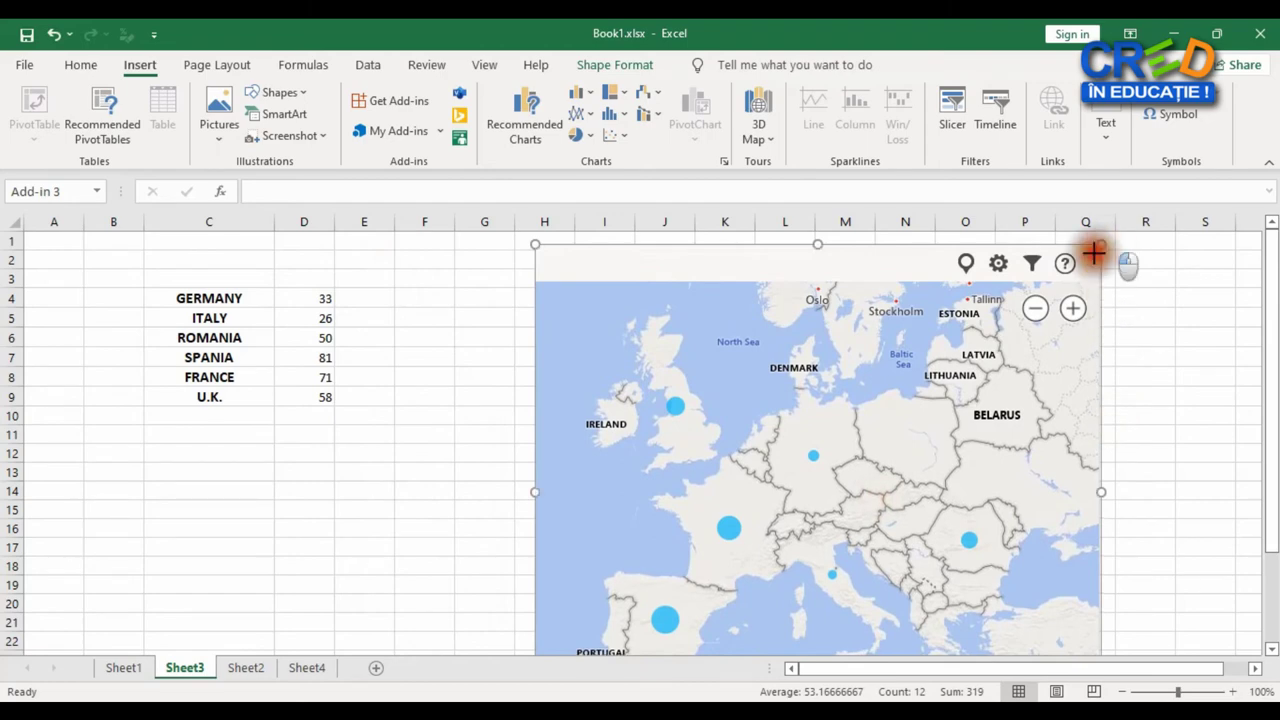
drag(520, 398, 480, 312)
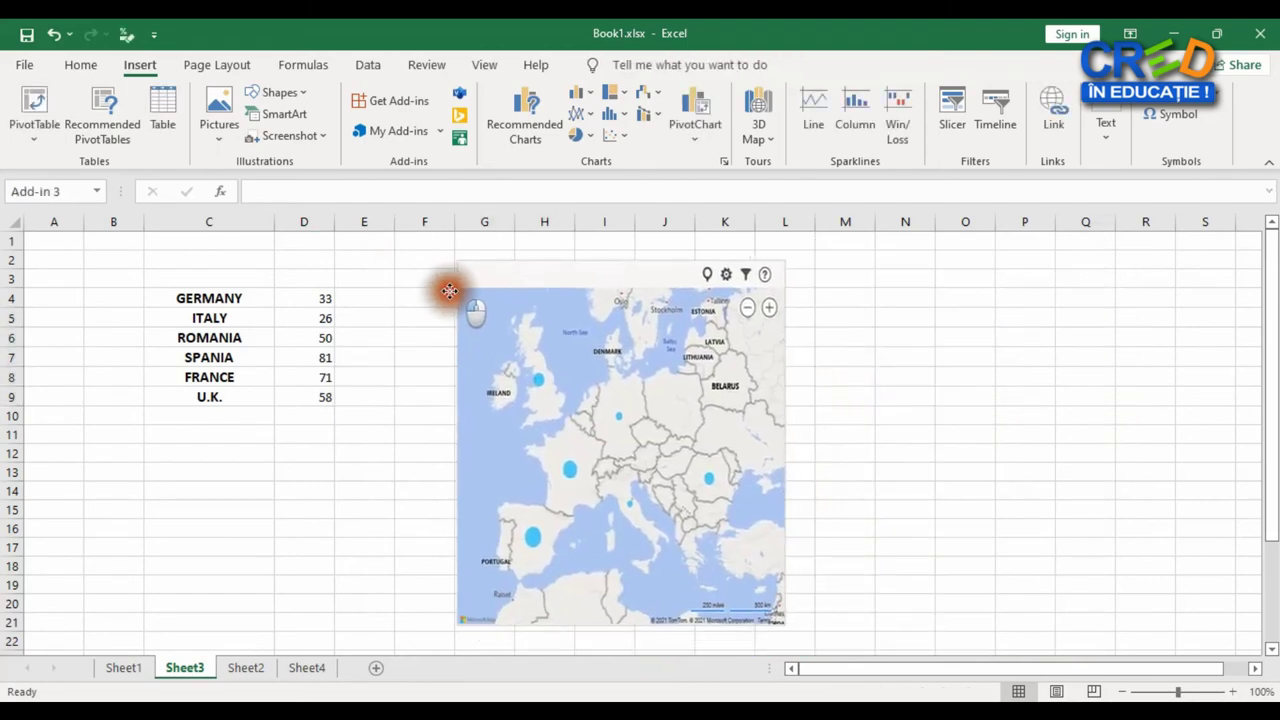
drag(528, 406, 436, 286)
click(895, 454)
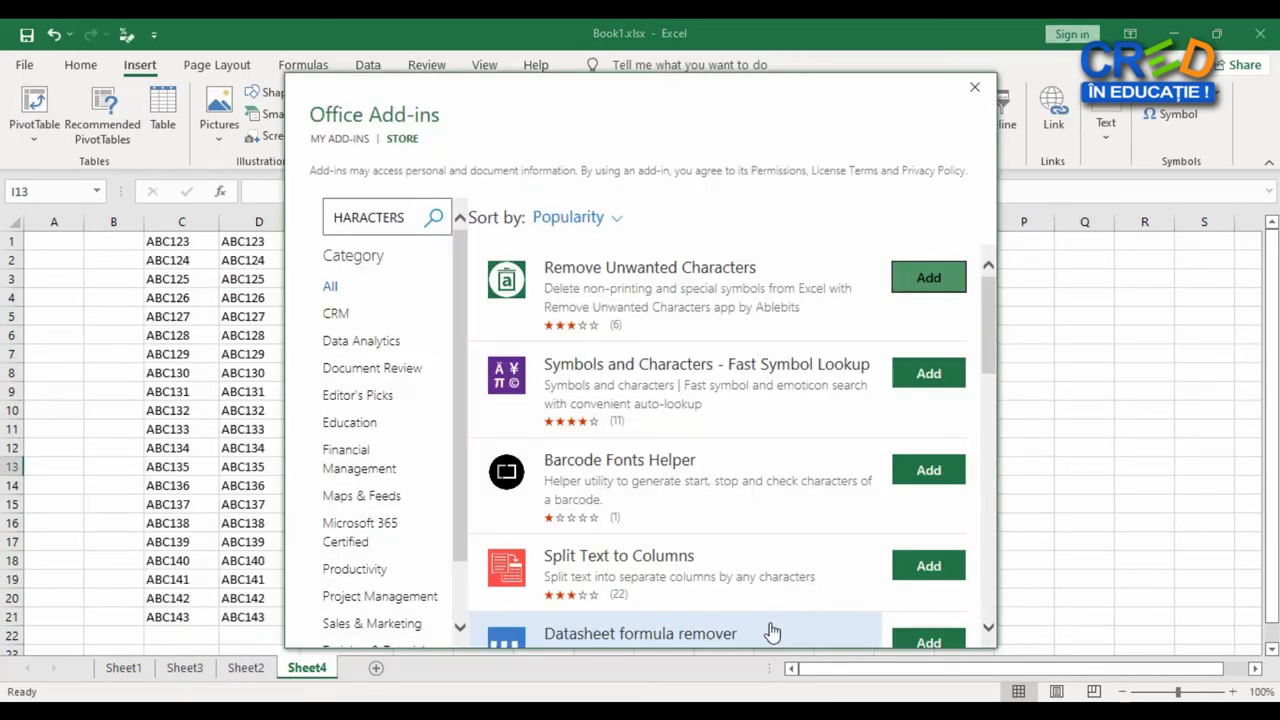
Add Ablebits Remove Unwanted Characters to Sheet4 and accept its license terms
click(934, 286)
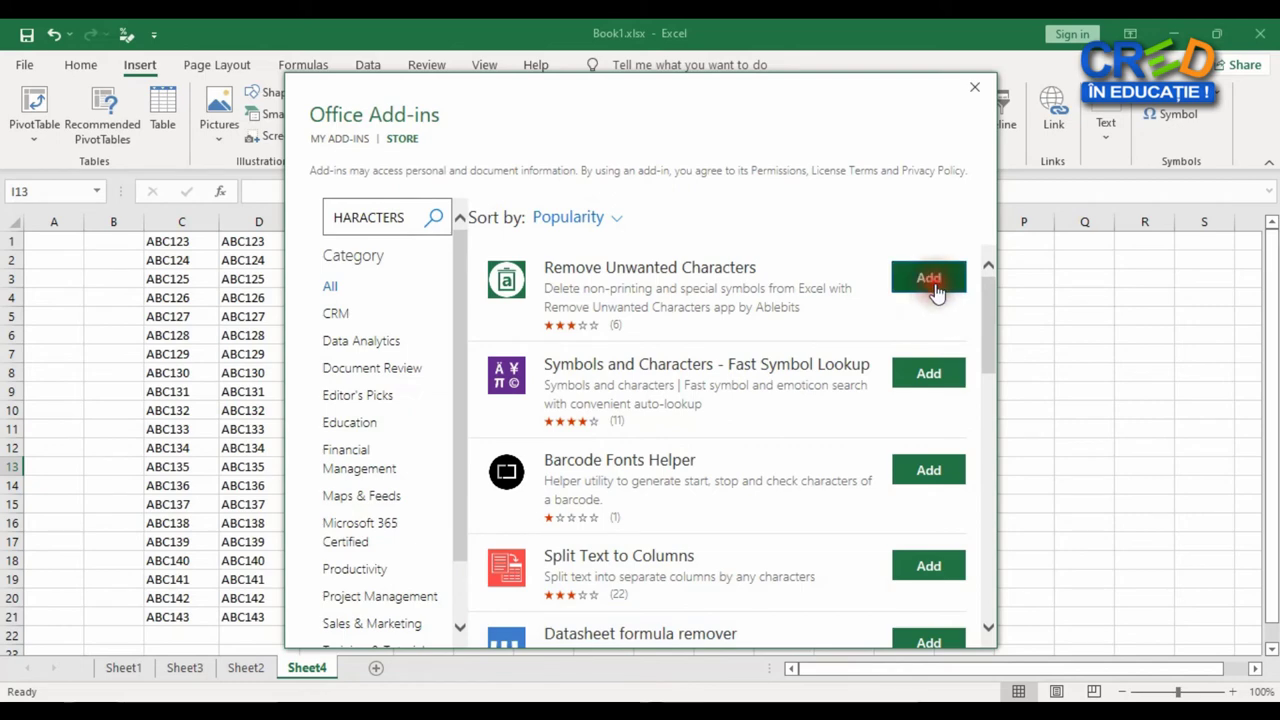
click(834, 430)
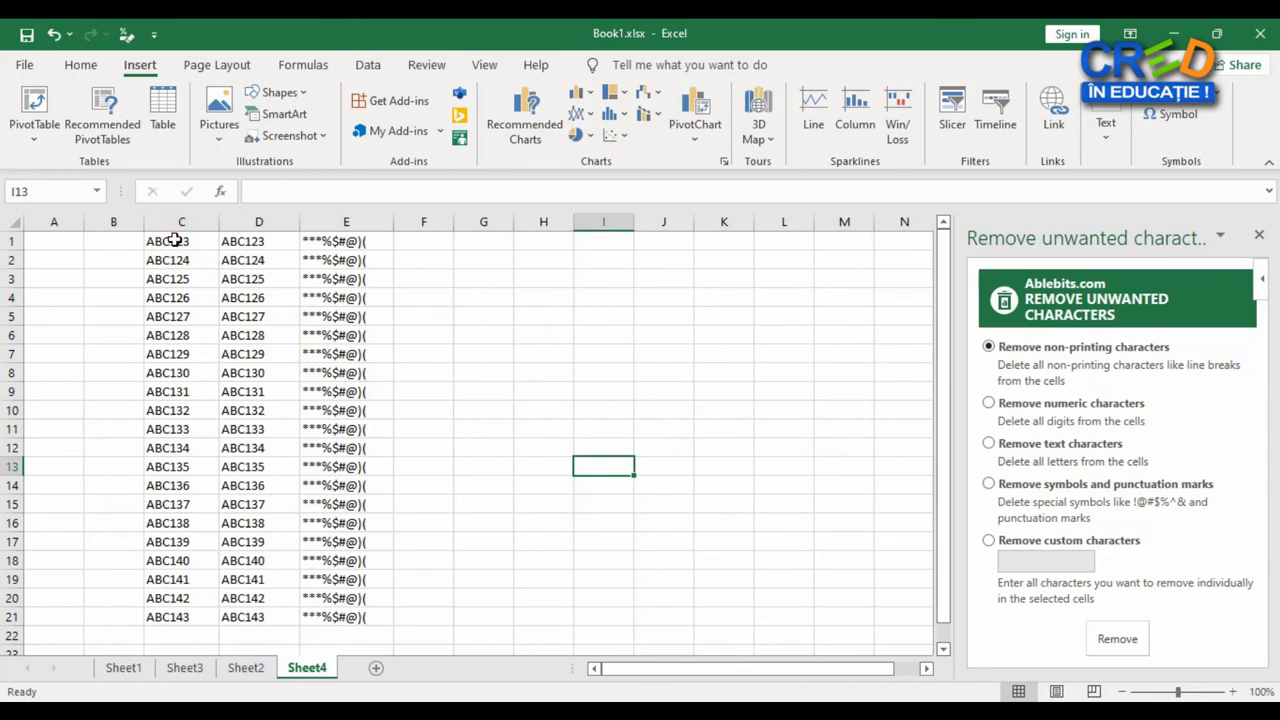
Strip the digits from C1:C21 with Ablebits' Remove numeric characters, then select D1:D21
drag(175, 241, 150, 529)
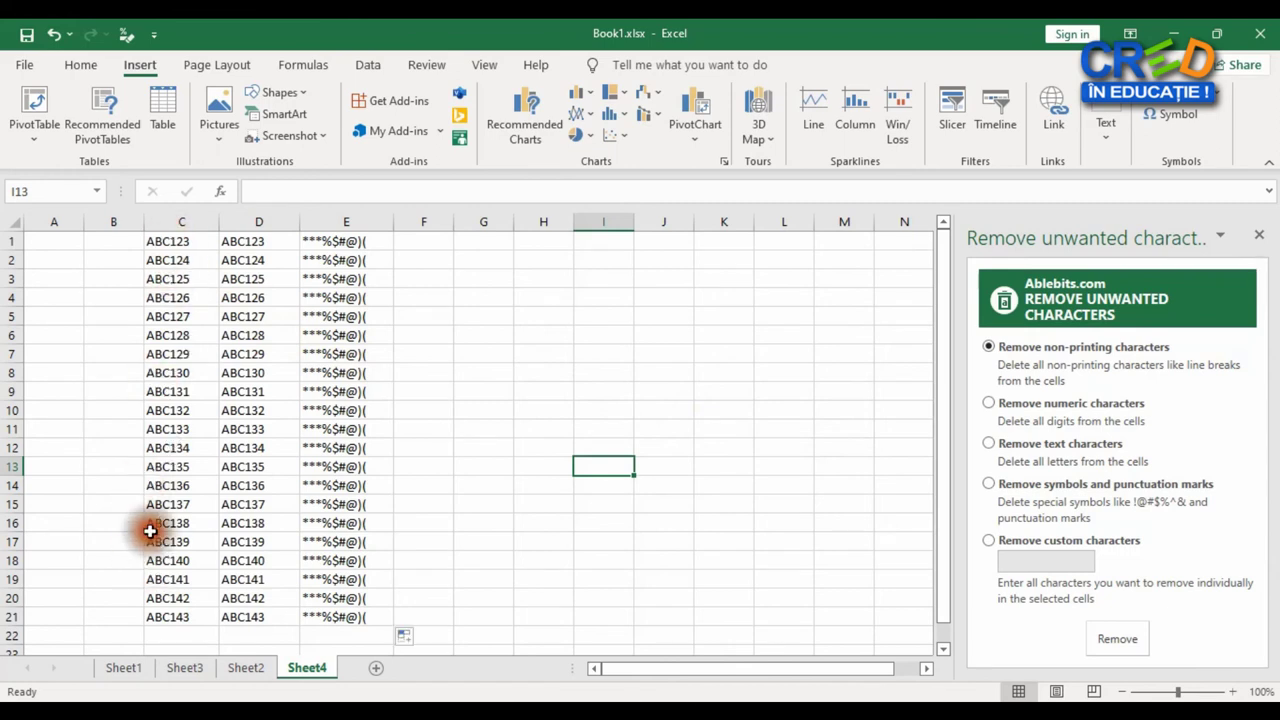
drag(166, 241, 170, 617)
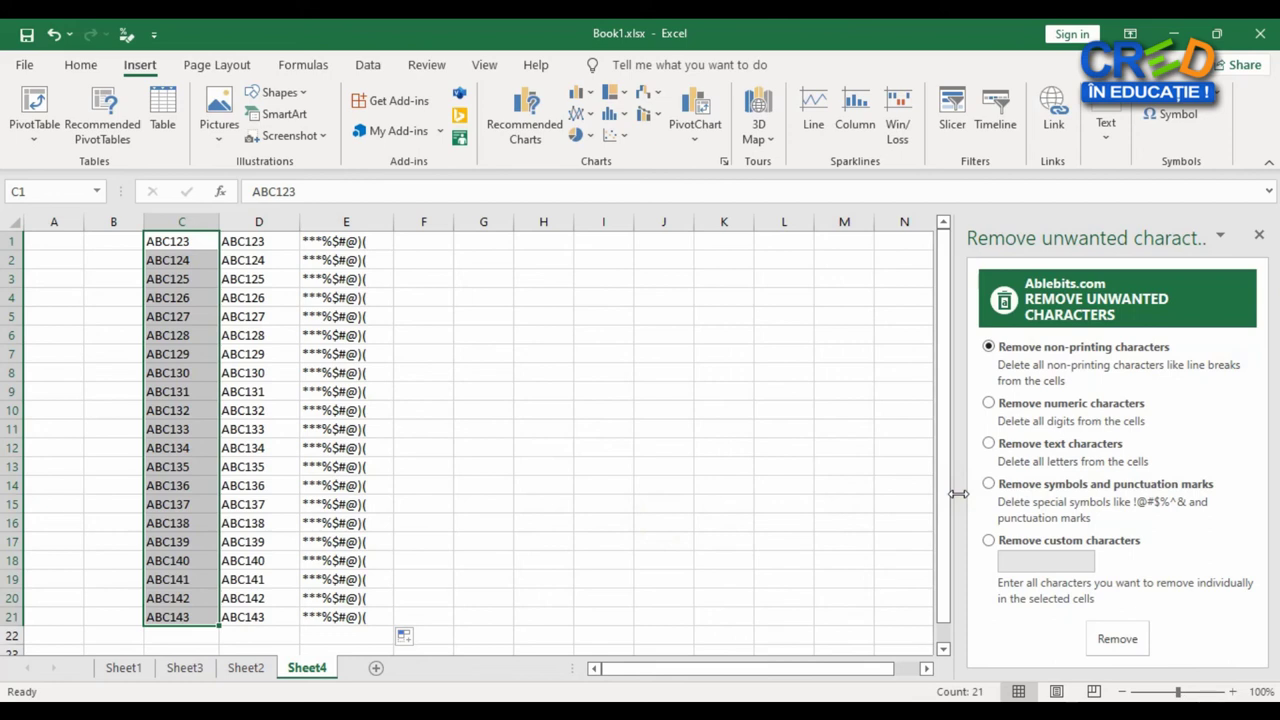
click(1020, 405)
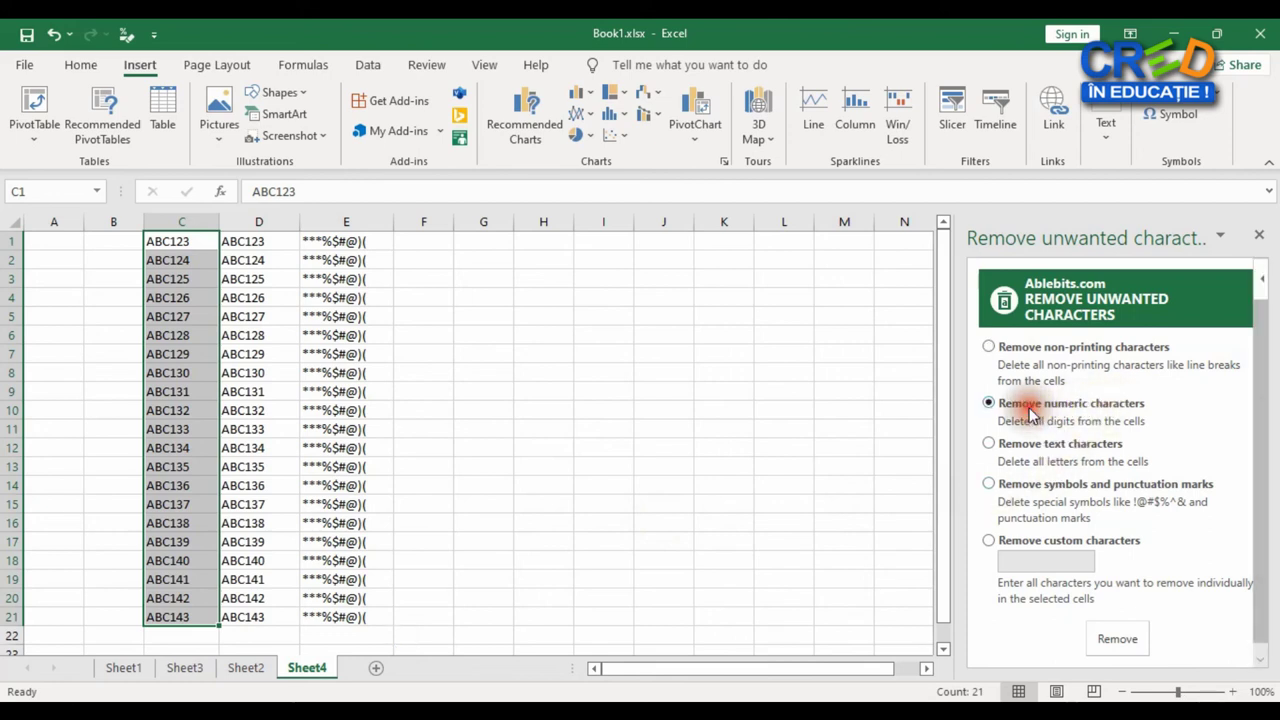
click(1115, 640)
click(1077, 643)
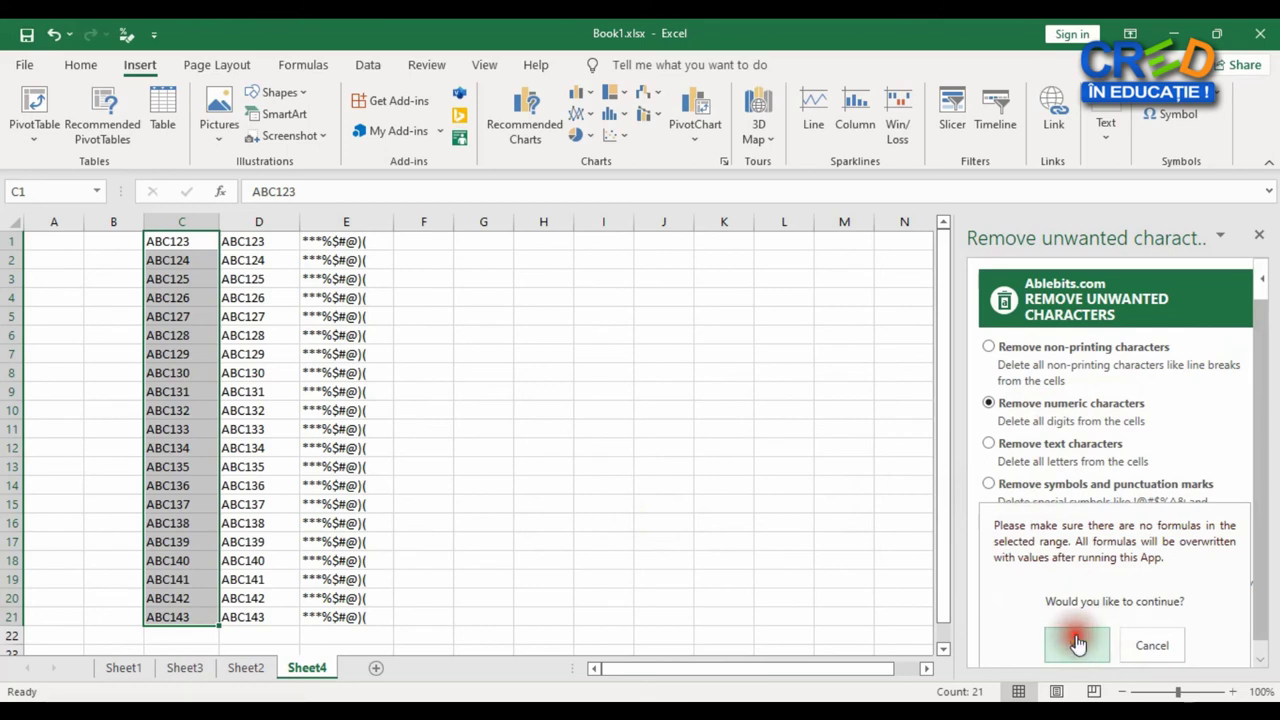
click(257, 352)
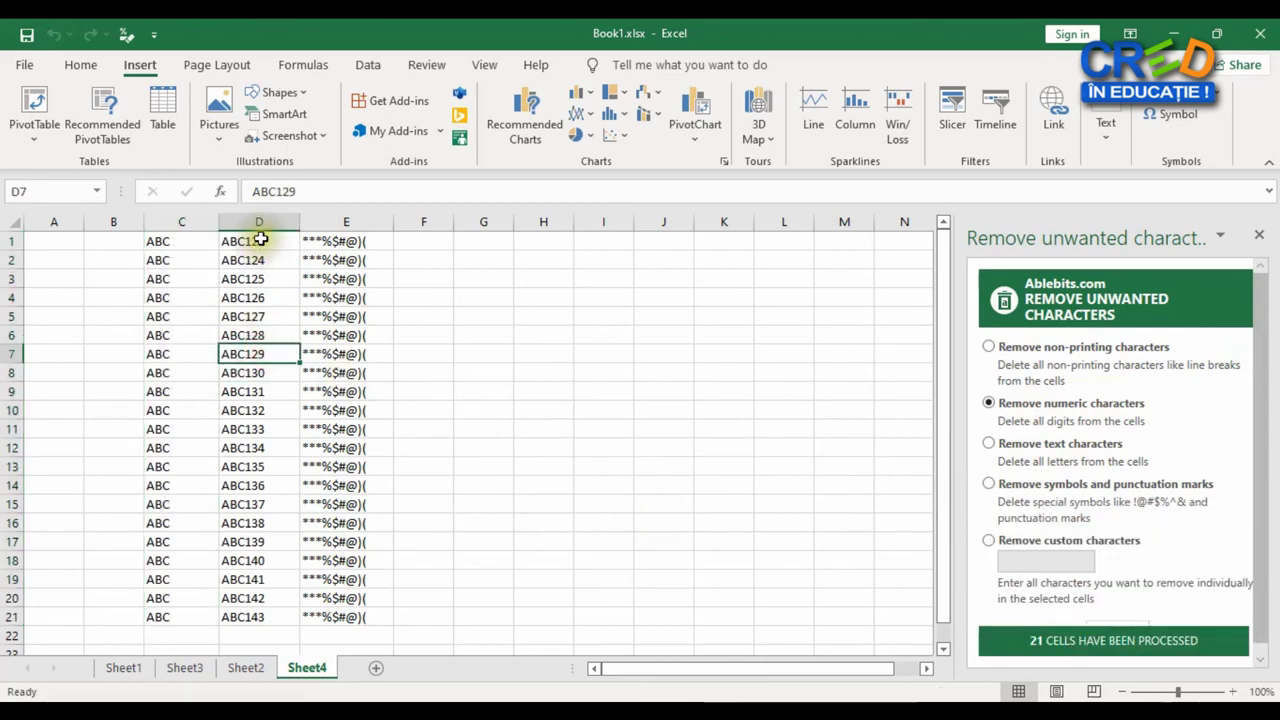
drag(259, 240, 257, 615)
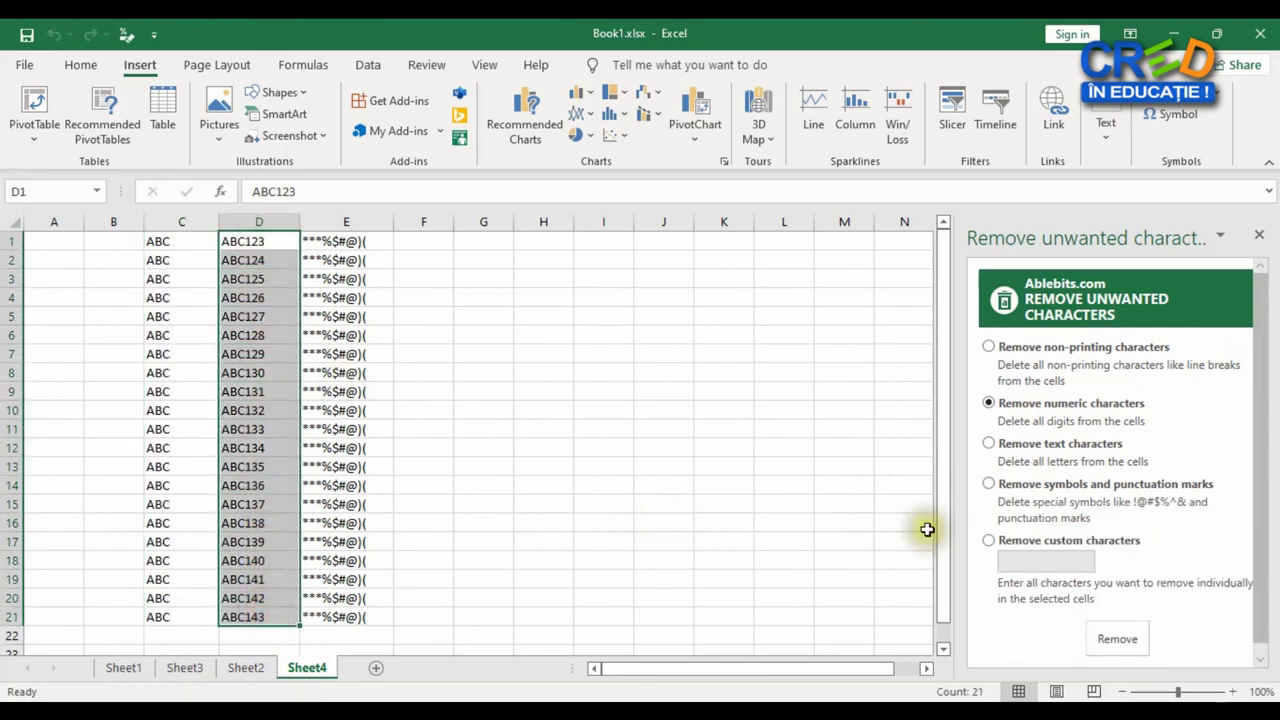
Remove text characters from D1:D21 to leave 123–143, then select E1:E21 for custom-character removal
click(988, 443)
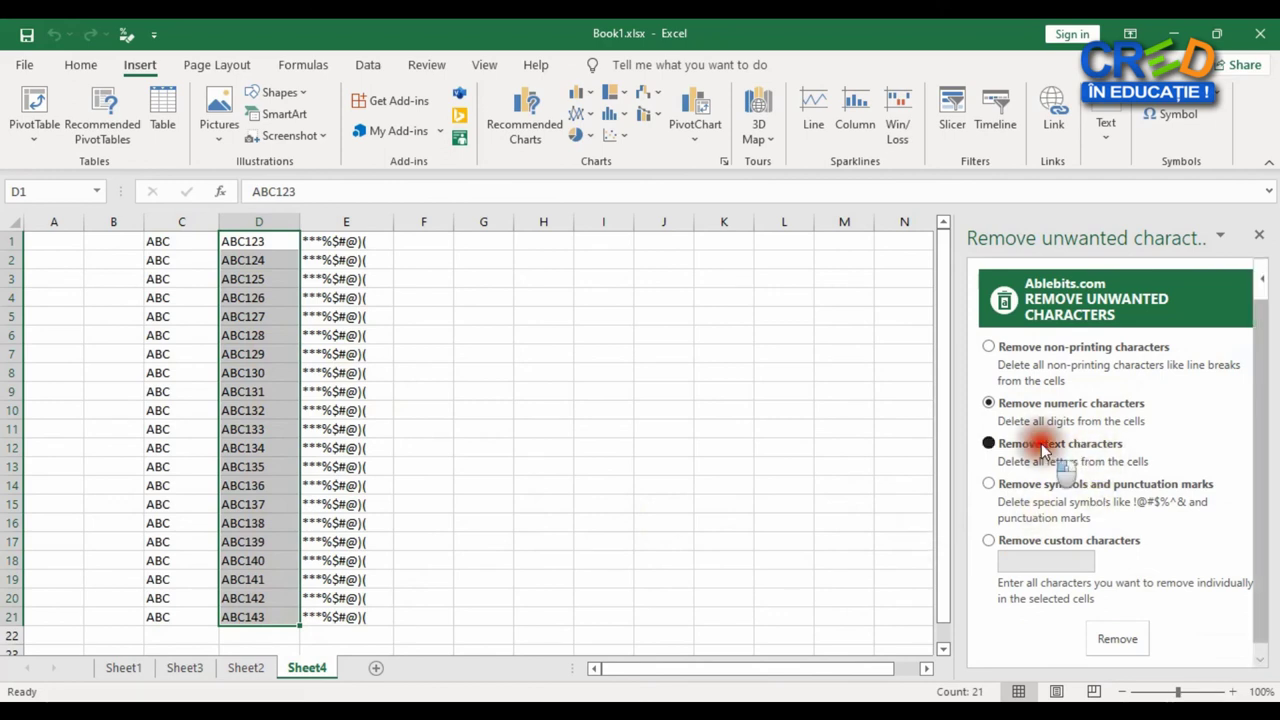
click(1125, 645)
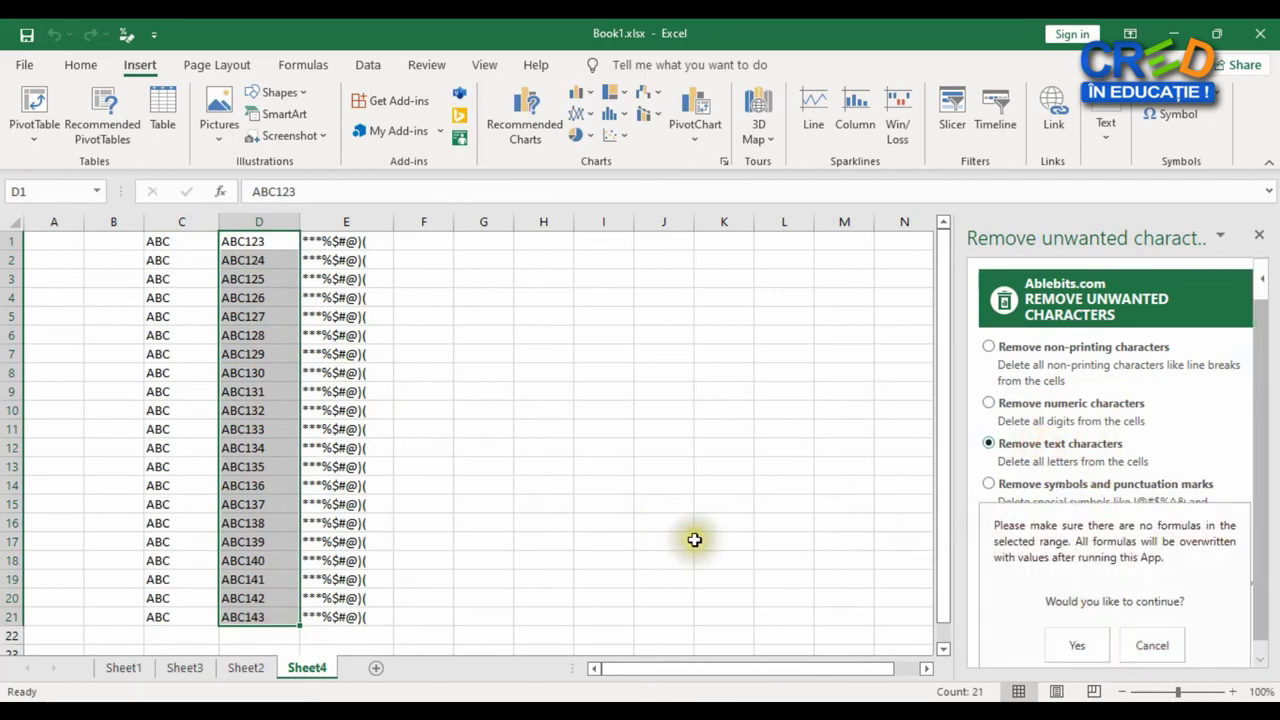
click(1068, 642)
drag(336, 241, 365, 618)
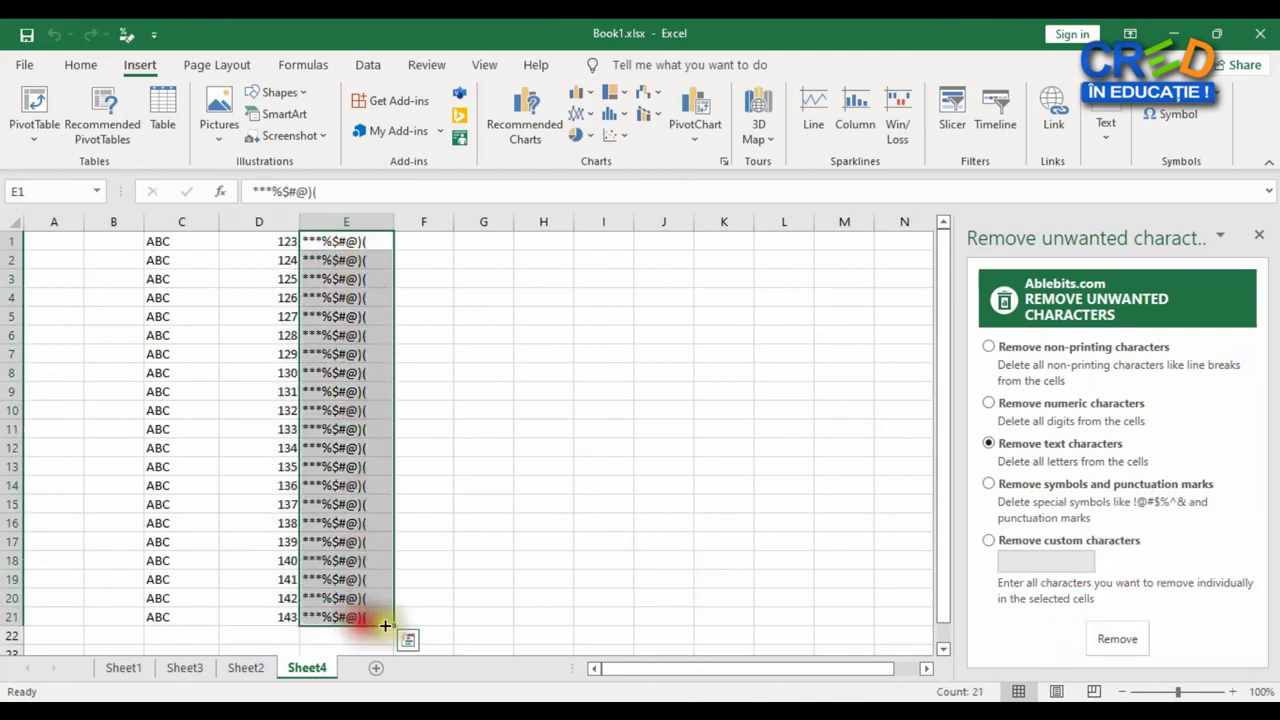
click(989, 541)
Remove the * custom character from E1:E21, leaving %$#@)( in all 21 cells
click(1018, 561)
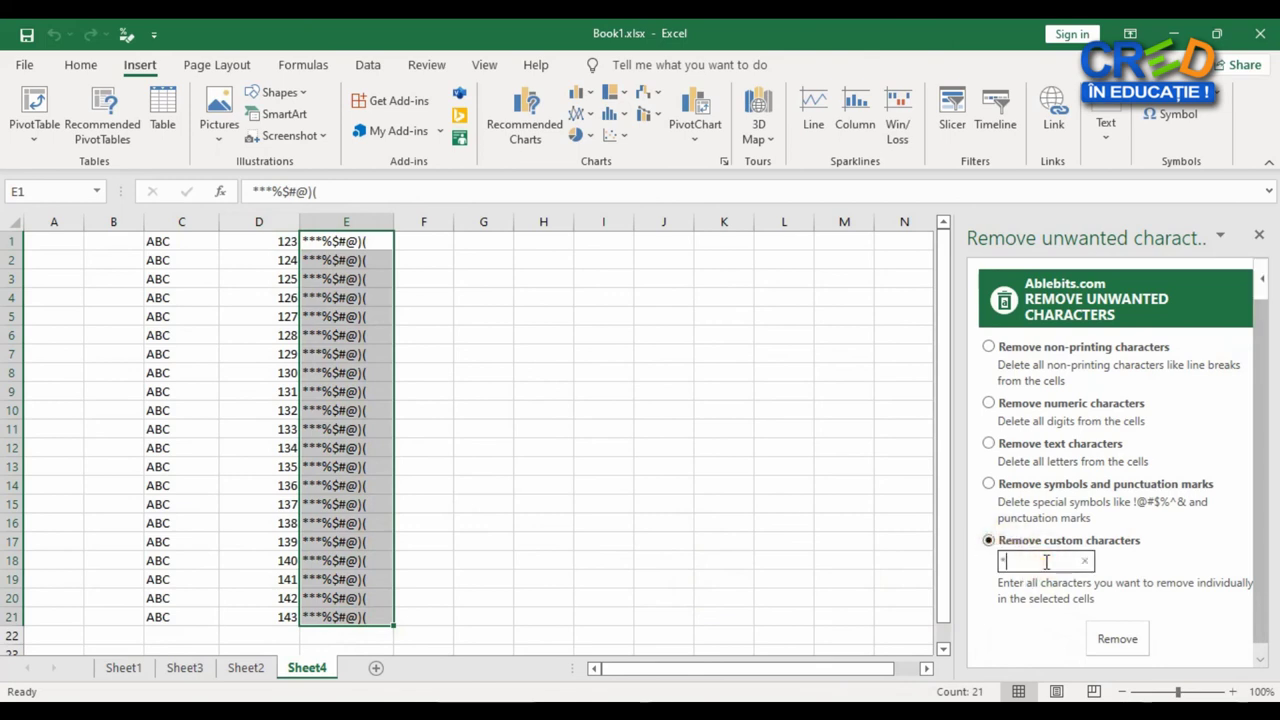
click(1117, 639)
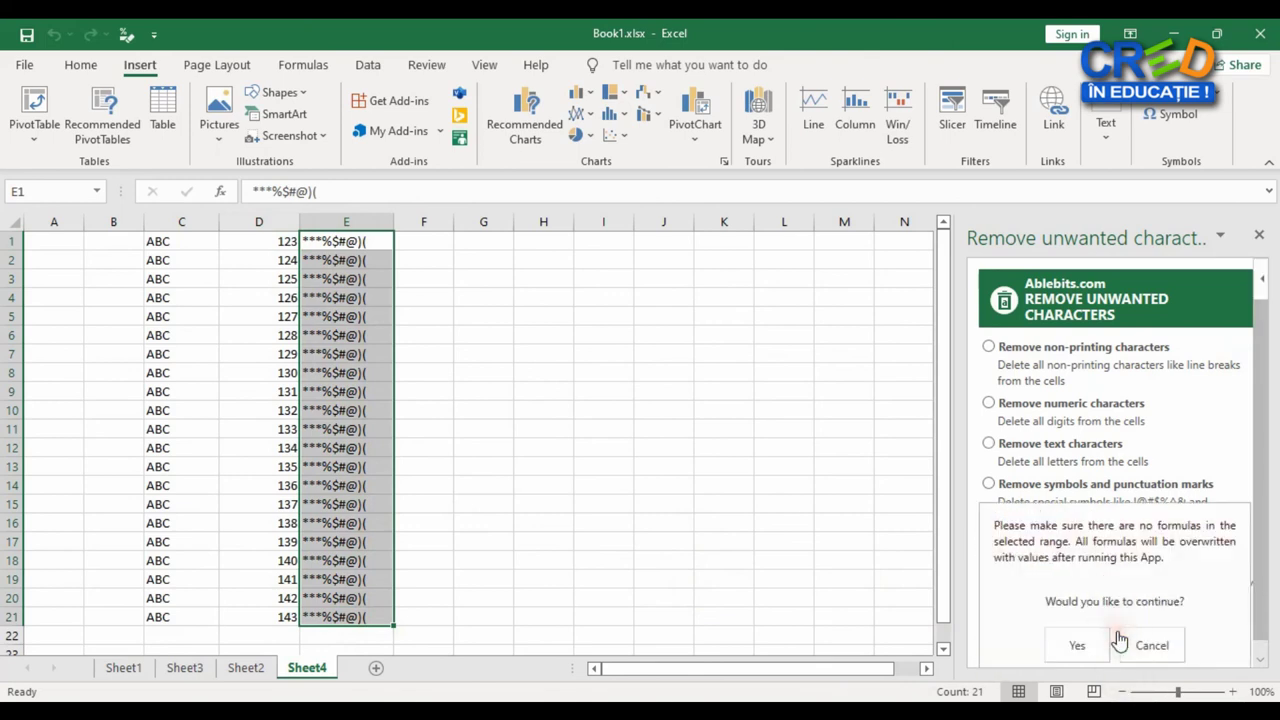
click(1072, 645)
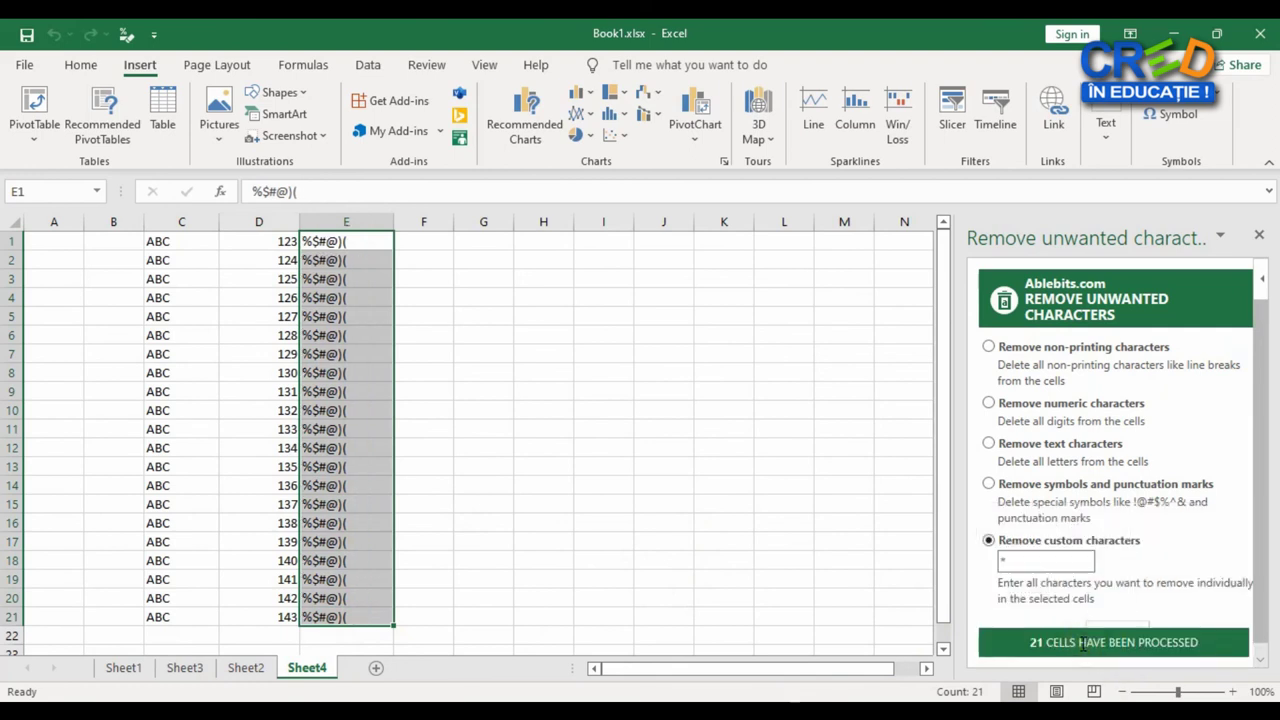
click(699, 508)
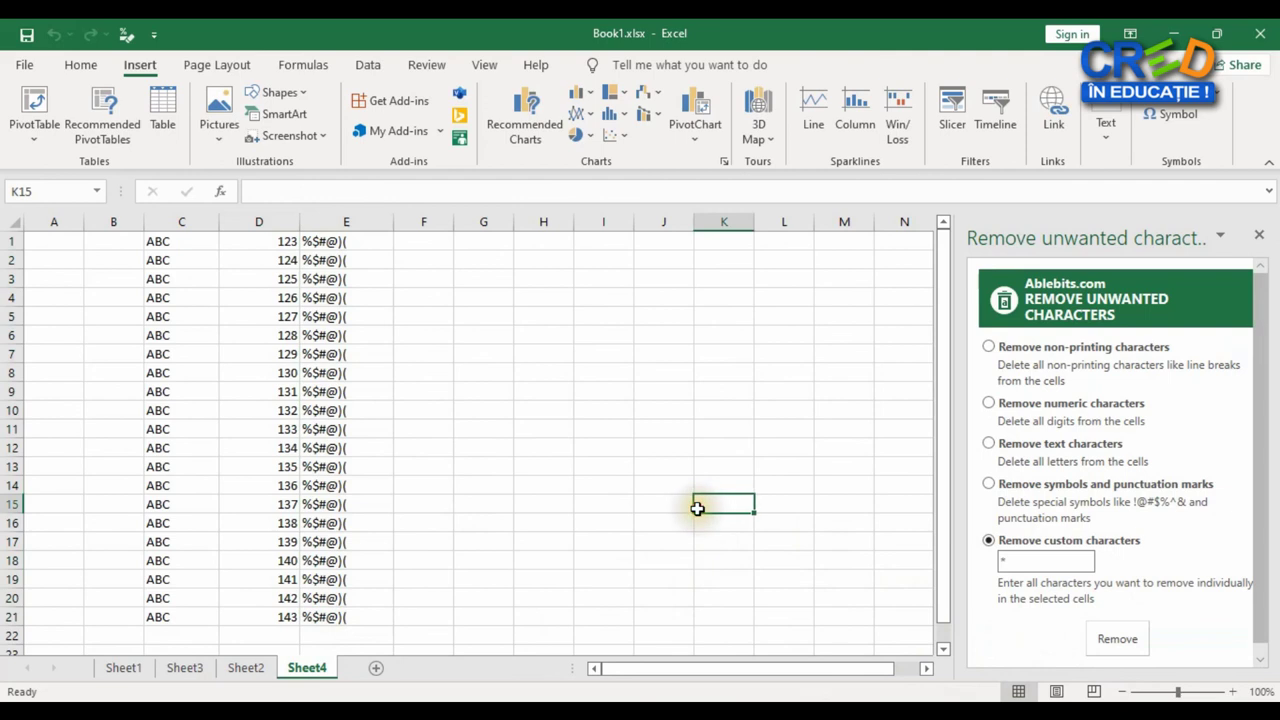